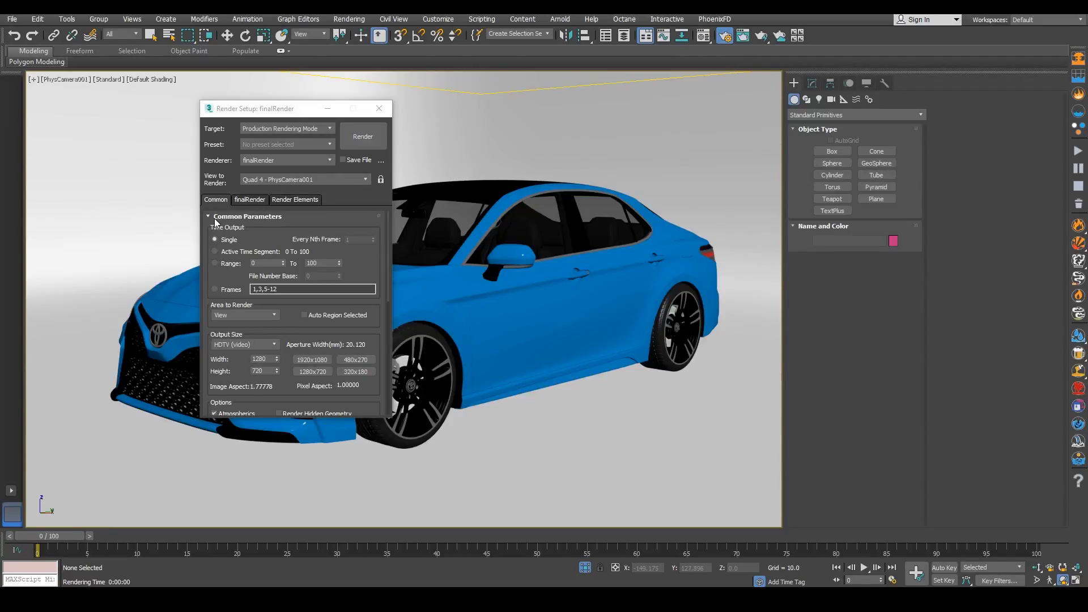
# Step: Set the output width to 950 so the height becomes 534
pyautogui.doubleClick(263, 358)
pyautogui.write('950')
pyautogui.press('Return')
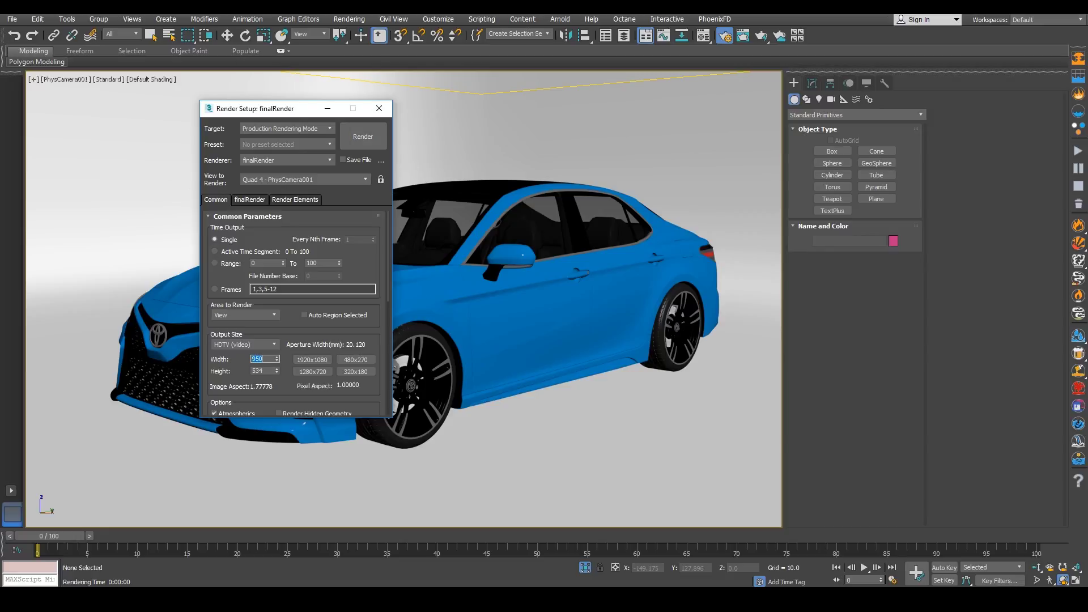
# Step: Review the finalRender and Render Elements settings, then start rendering the camera view
pyautogui.click(237, 201)
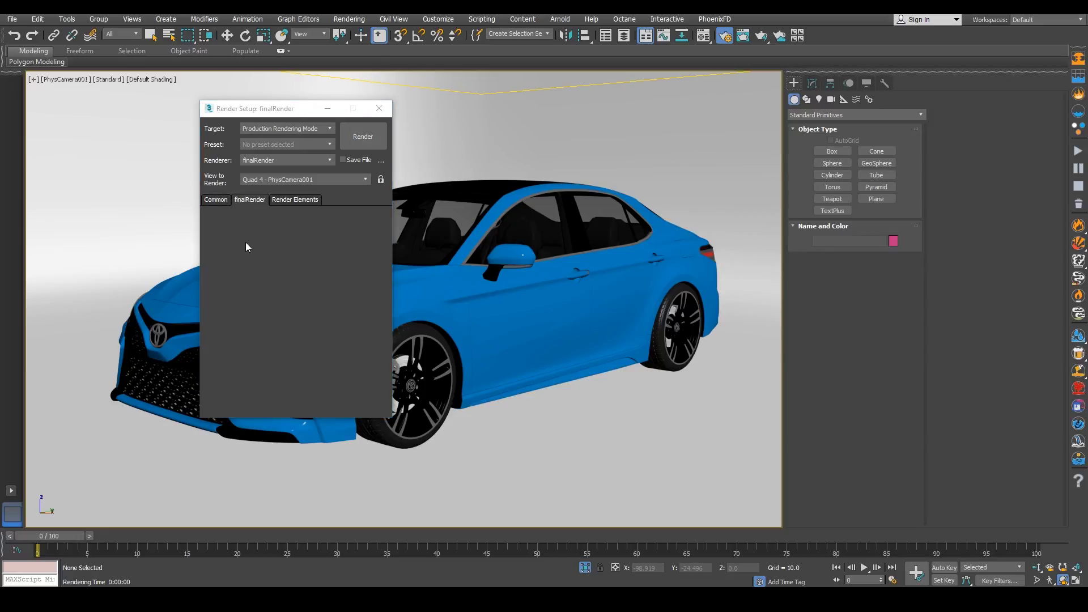
pyautogui.click(274, 200)
pyautogui.click(208, 199)
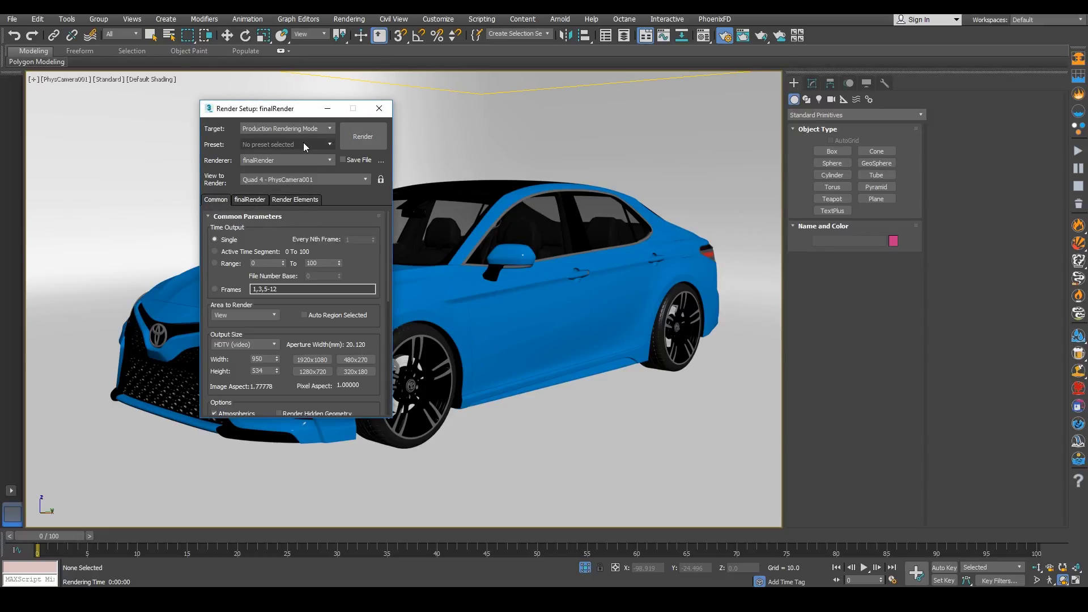
pyautogui.click(250, 200)
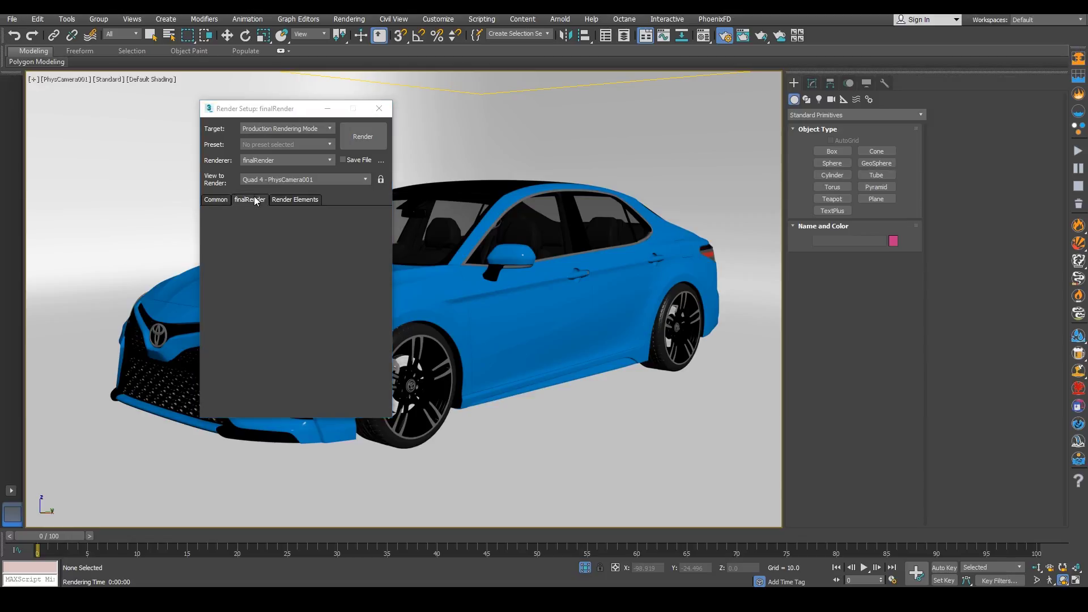
pyautogui.click(352, 138)
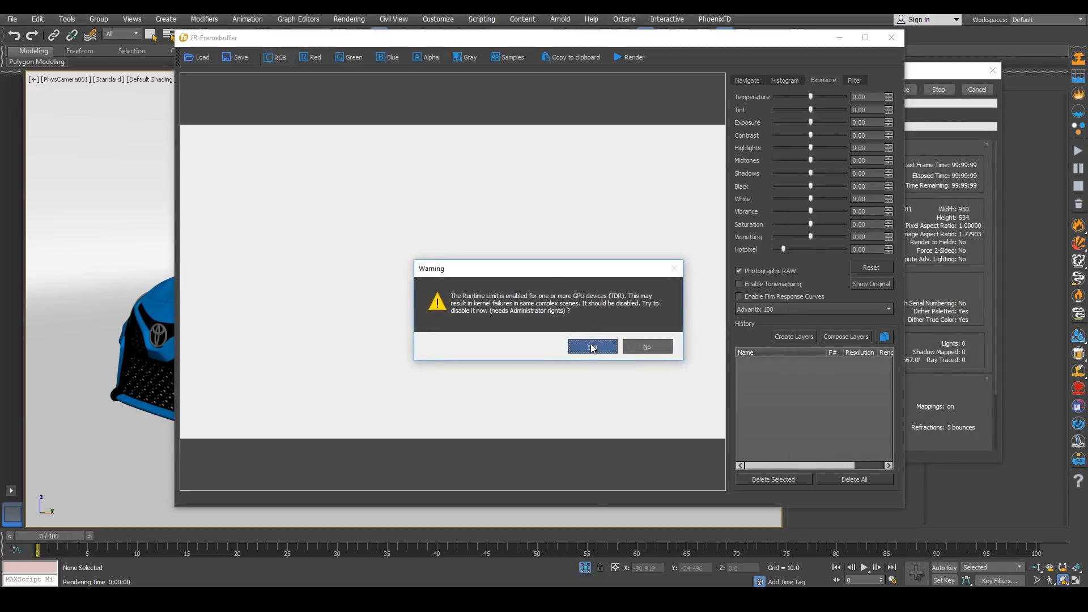
# Step: Accept the GPU runtime-limit warning and let the Camry render finish all 1600 samples
pyautogui.click(589, 339)
pyautogui.click(624, 344)
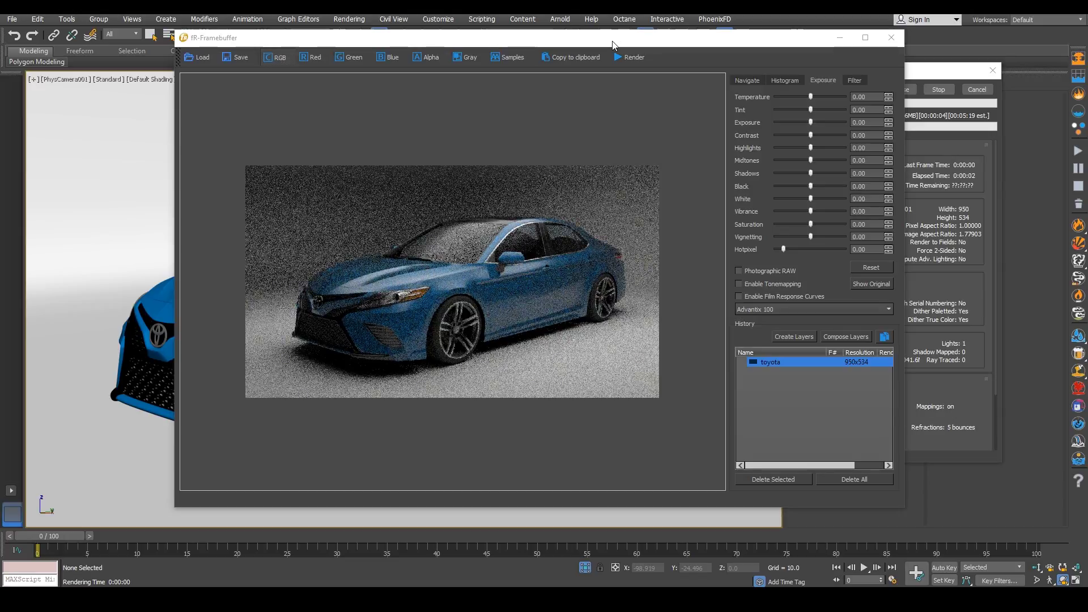
pyautogui.moveTo(611, 45); pyautogui.dragTo(496, 55)
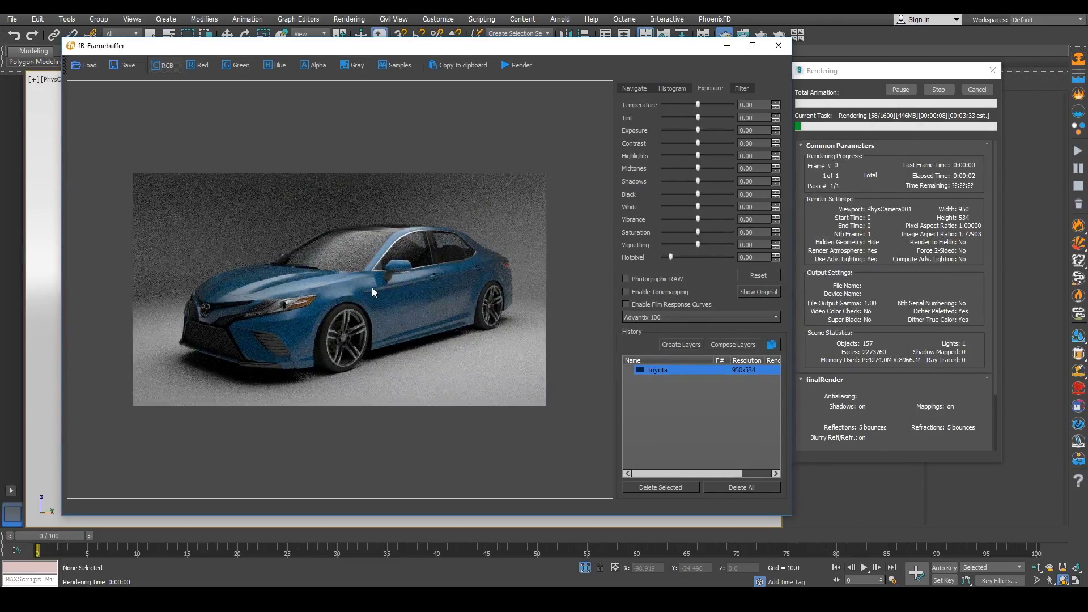
pyautogui.scroll(1, 372, 287)
pyautogui.scroll(1, 294, 312)
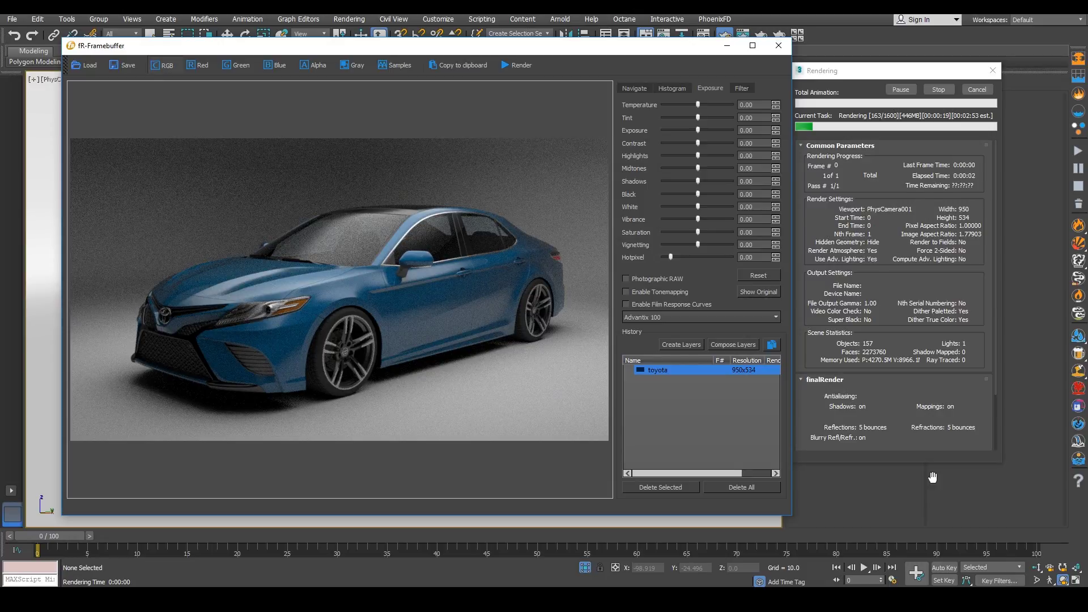
pyautogui.scroll(-3, 892, 425)
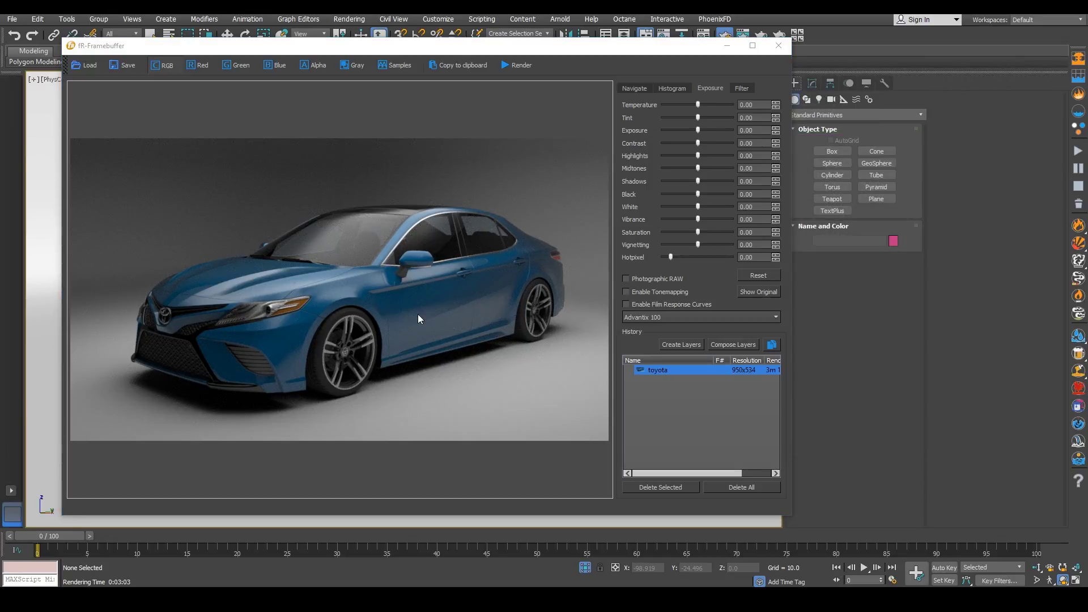
# Step: In the framebuffer's glare and denoise settings, set the denoise amount to 1.00
pyautogui.click(739, 89)
pyautogui.scroll(3, 395, 337)
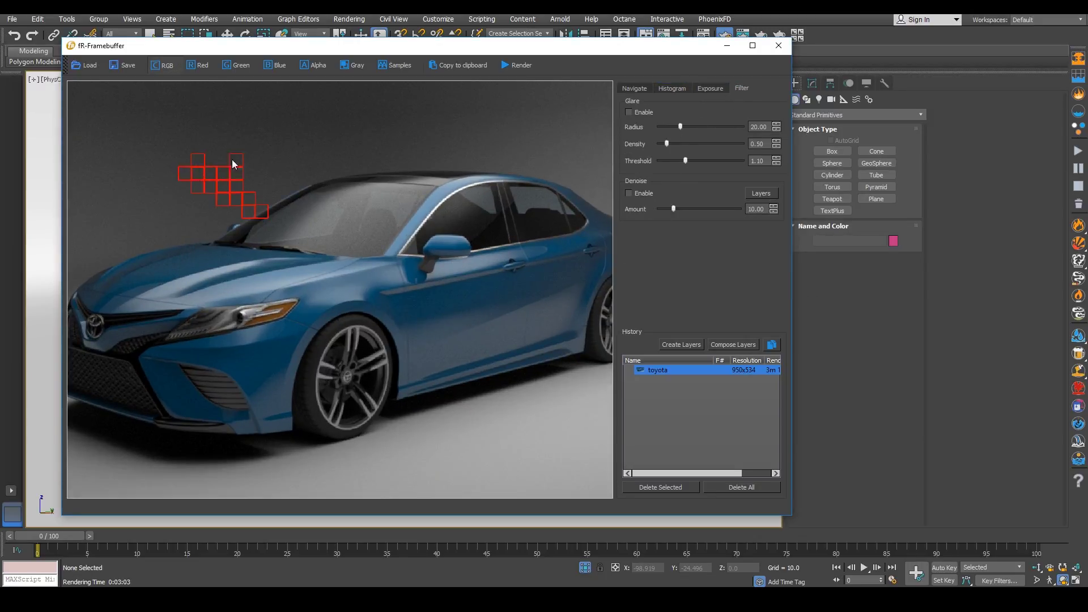
pyautogui.scroll(-4, 417, 250)
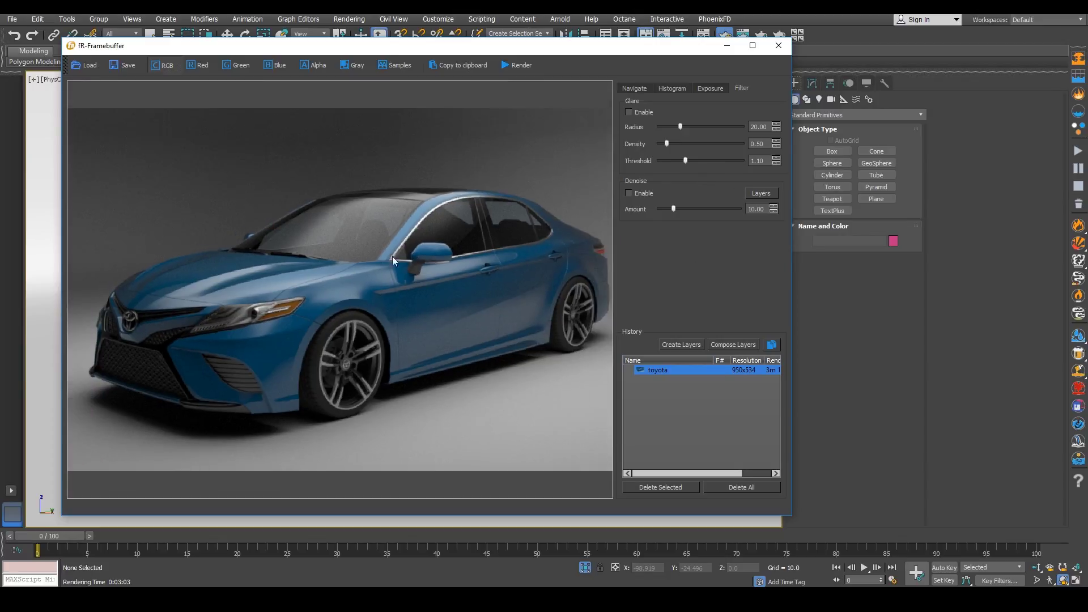
pyautogui.scroll(1, 358, 274)
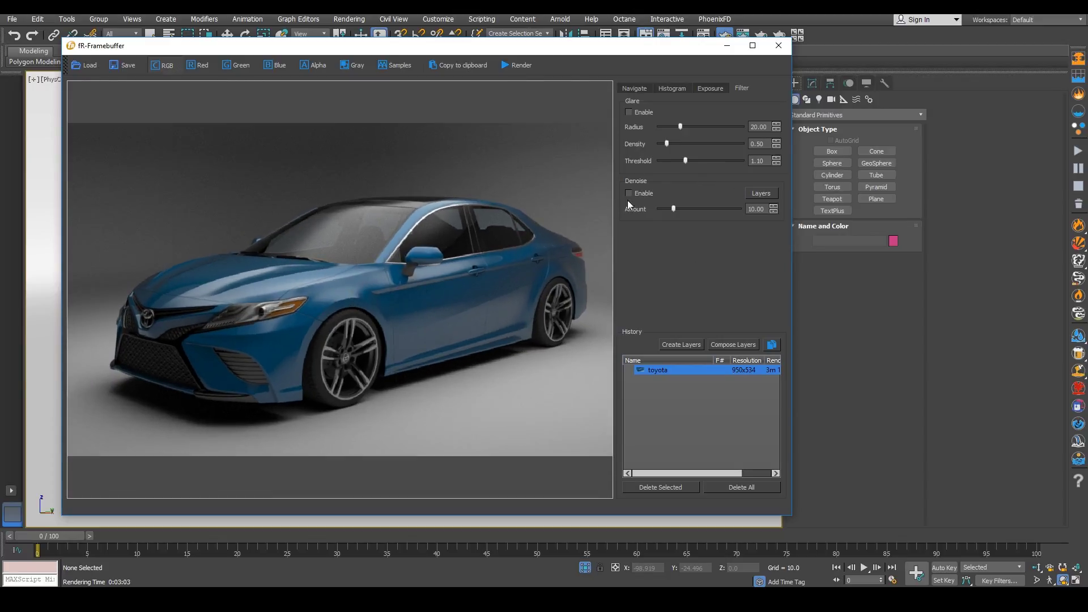
pyautogui.scroll(-1, 486, 244)
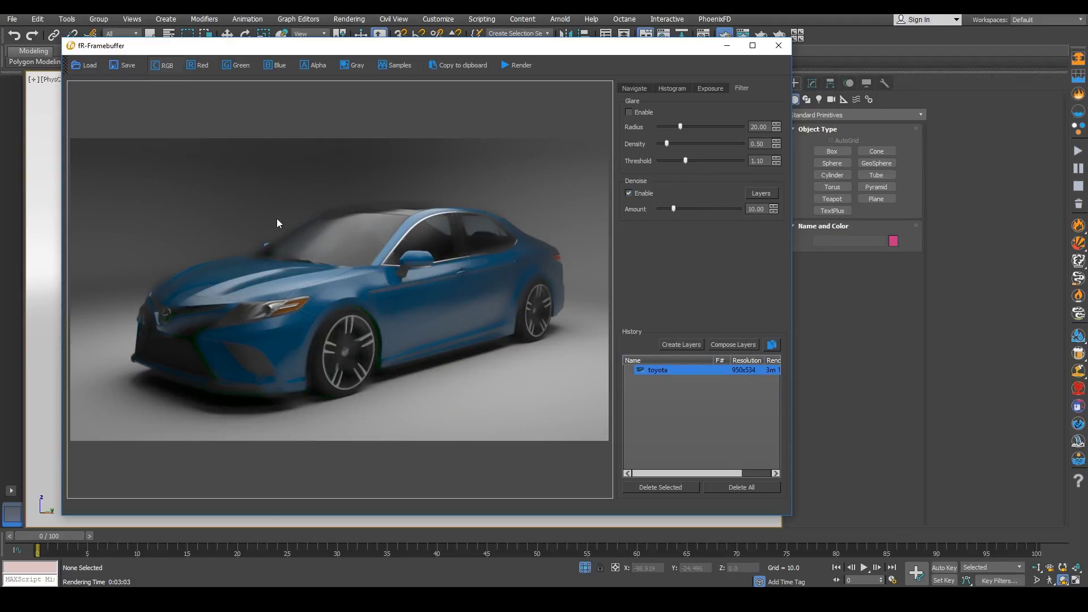
pyautogui.doubleClick(759, 209)
pyautogui.press('BackSpace')
pyautogui.write('1')
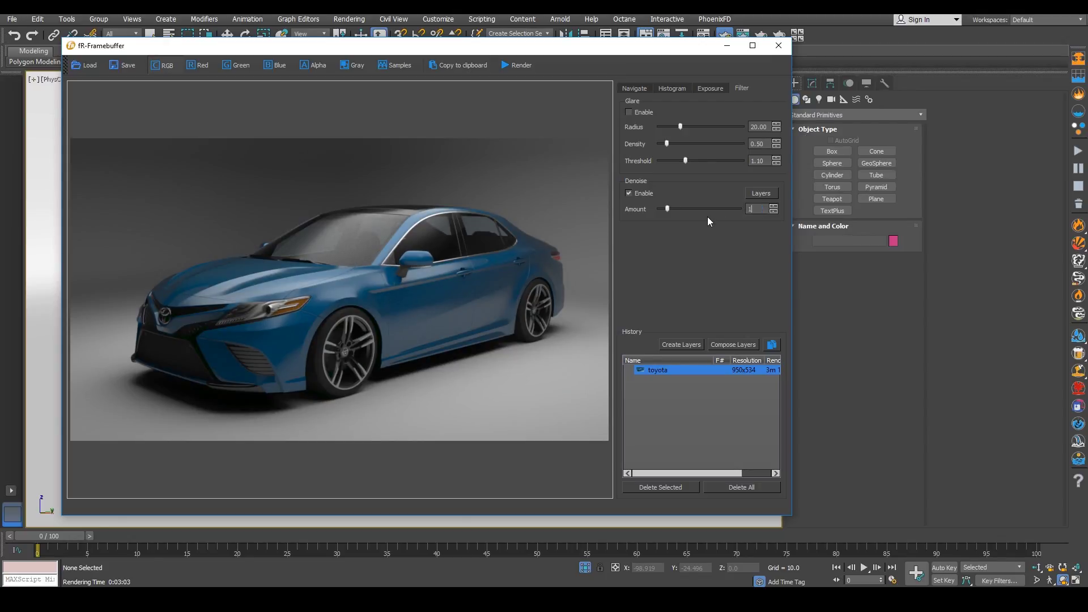
pyautogui.press('Return')
# Step: Lower the denoise amount to 0.80, then settle on 0.60
pyautogui.write('.8')
pyautogui.press('Return')
pyautogui.click(754, 210)
pyautogui.press('Left')
pyautogui.press('BackSpace')
pyautogui.press('Return')
# Step: Warm the colour temperature slightly and raise exposure to 0.50
pyautogui.click(670, 89)
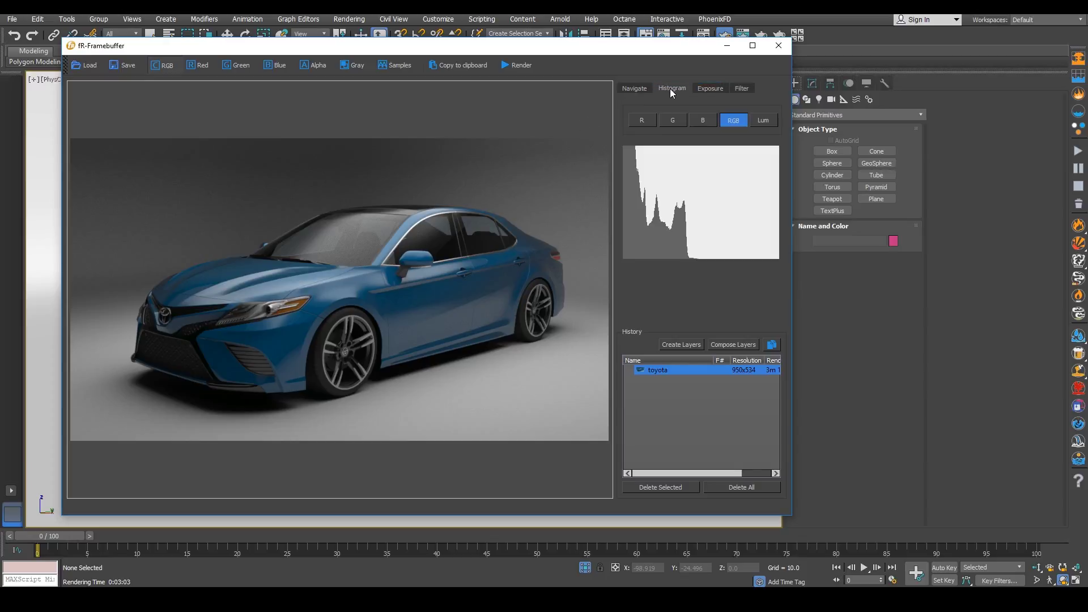
pyautogui.click(642, 90)
pyautogui.click(709, 88)
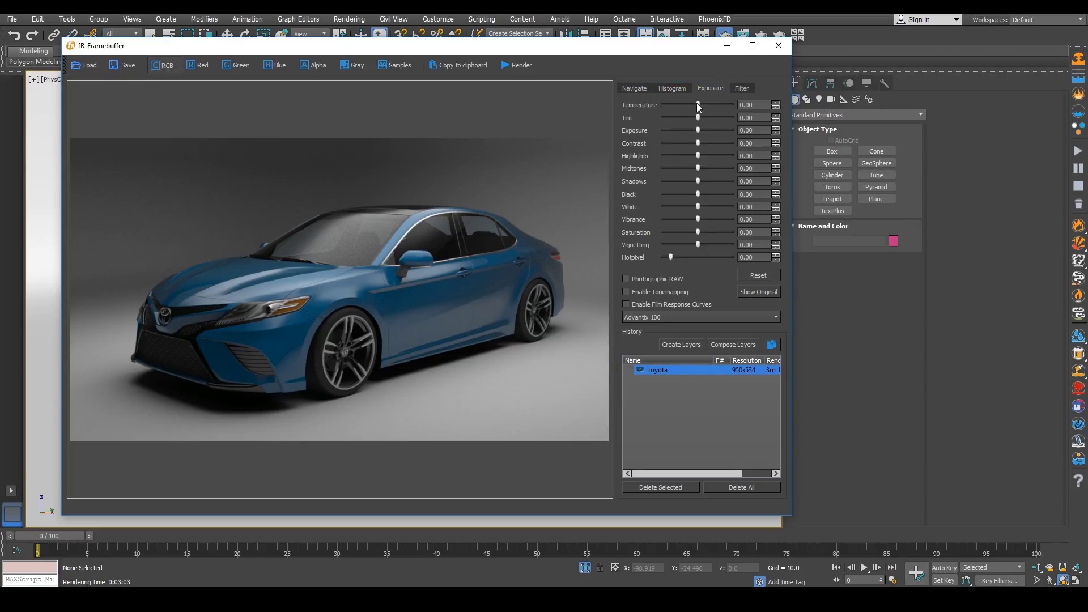
pyautogui.moveTo(697, 105)
pyautogui.mouseDown()
pyautogui.moveTo(703, 117)
pyautogui.moveTo(697, 103)
pyautogui.mouseUp()
pyautogui.moveTo(700, 129); pyautogui.dragTo(702, 129)
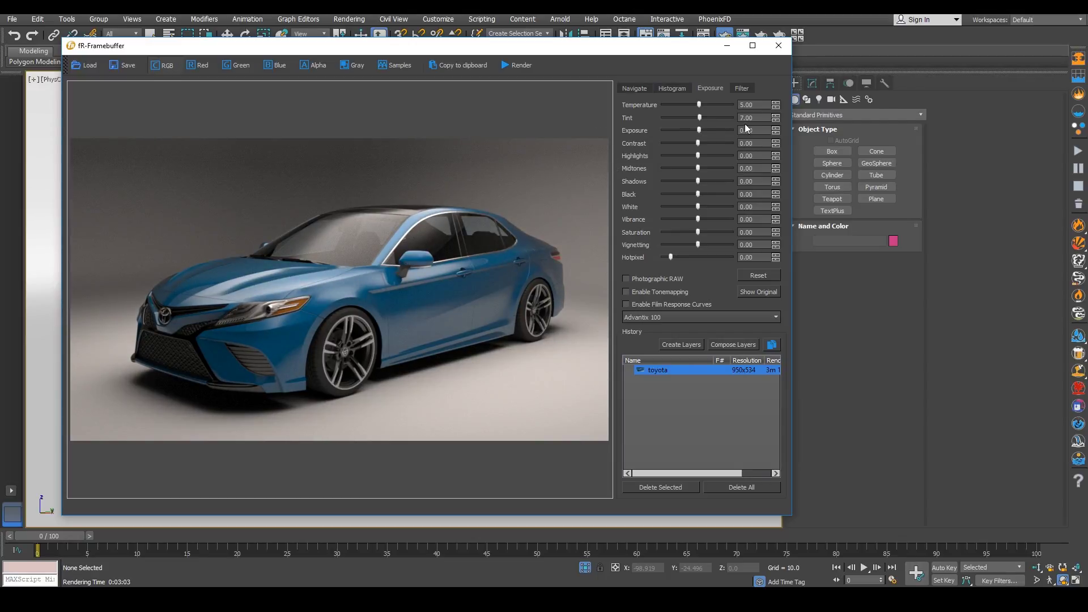
# Step: Raise contrast and highlights, adjust shadows, set vibrance to 7.00 and add vignetting
pyautogui.moveTo(695, 106); pyautogui.dragTo(699, 104)
pyautogui.moveTo(698, 144); pyautogui.dragTo(702, 144)
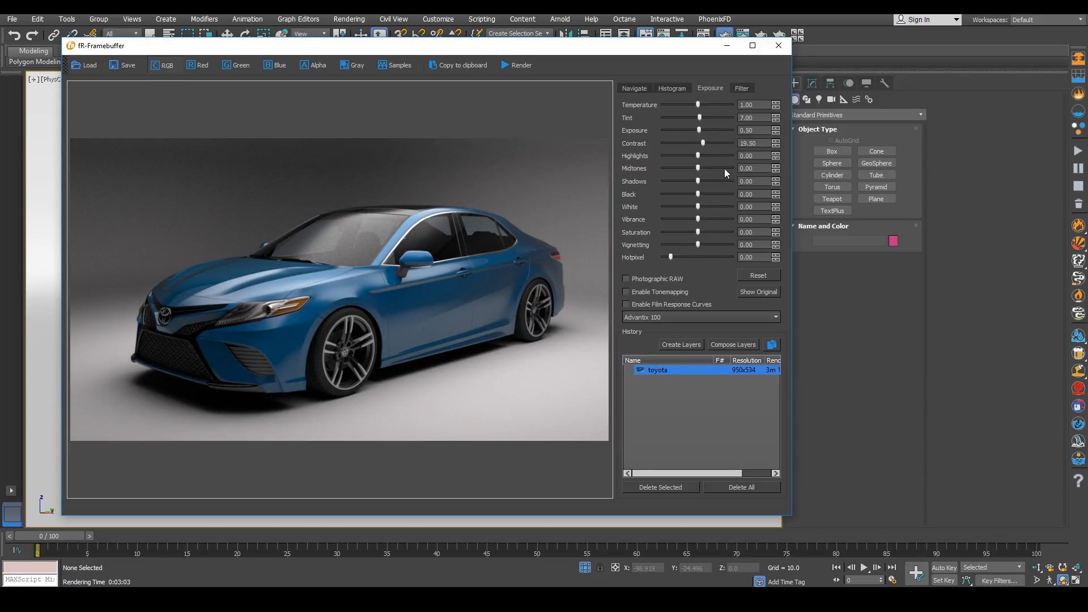
pyautogui.moveTo(698, 156); pyautogui.dragTo(718, 159)
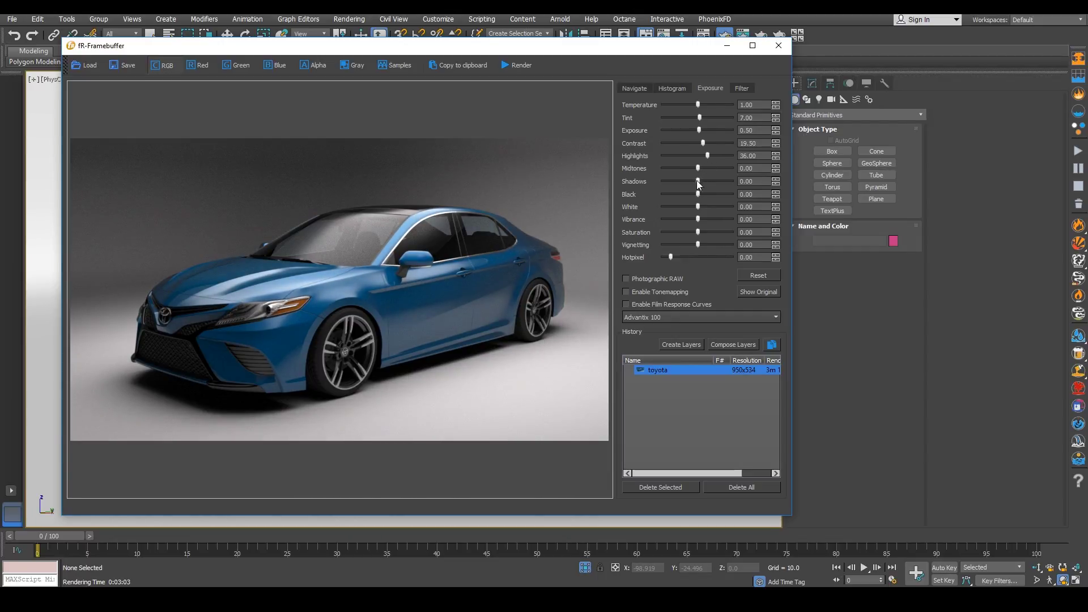
pyautogui.moveTo(696, 181); pyautogui.dragTo(708, 207)
pyautogui.moveTo(699, 220); pyautogui.dragTo(700, 233)
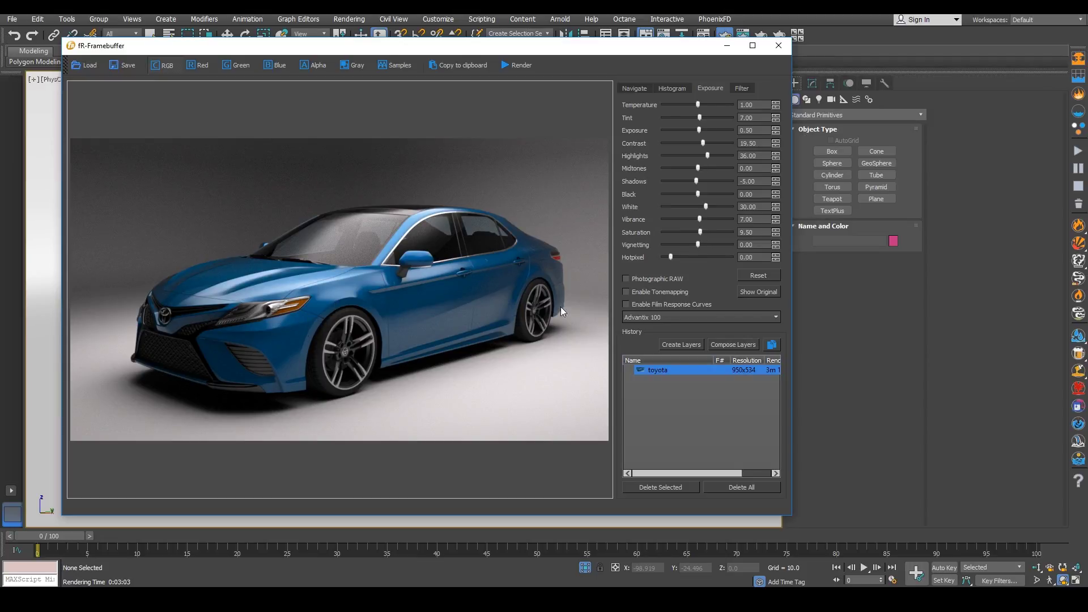
pyautogui.moveTo(698, 243); pyautogui.dragTo(708, 247)
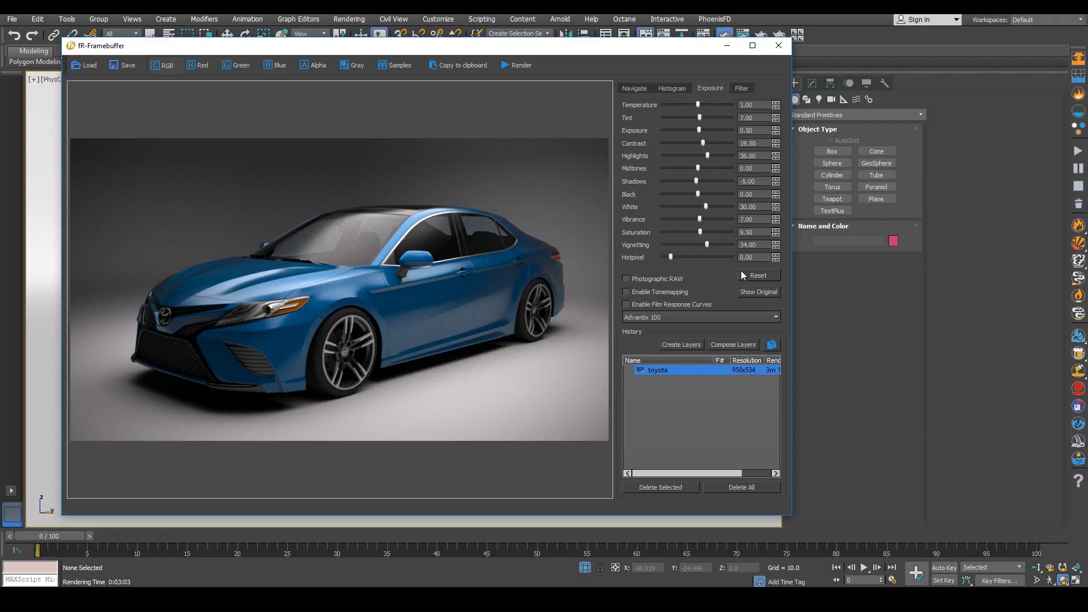
# Step: Reset all grading sliders to zero, briefly trying tonemapping on and off
pyautogui.click(757, 275)
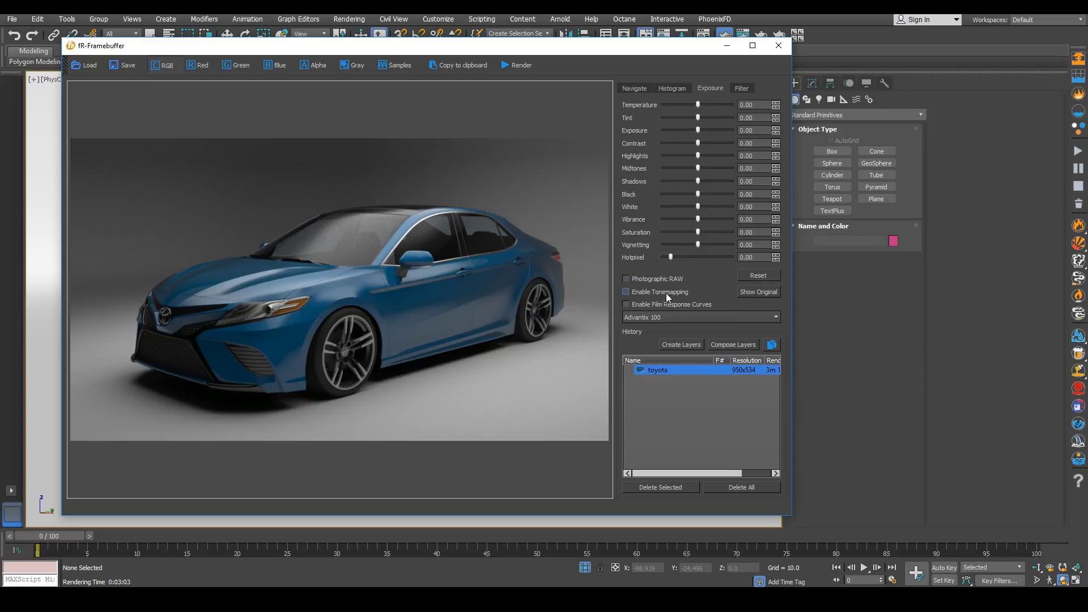
pyautogui.click(638, 294)
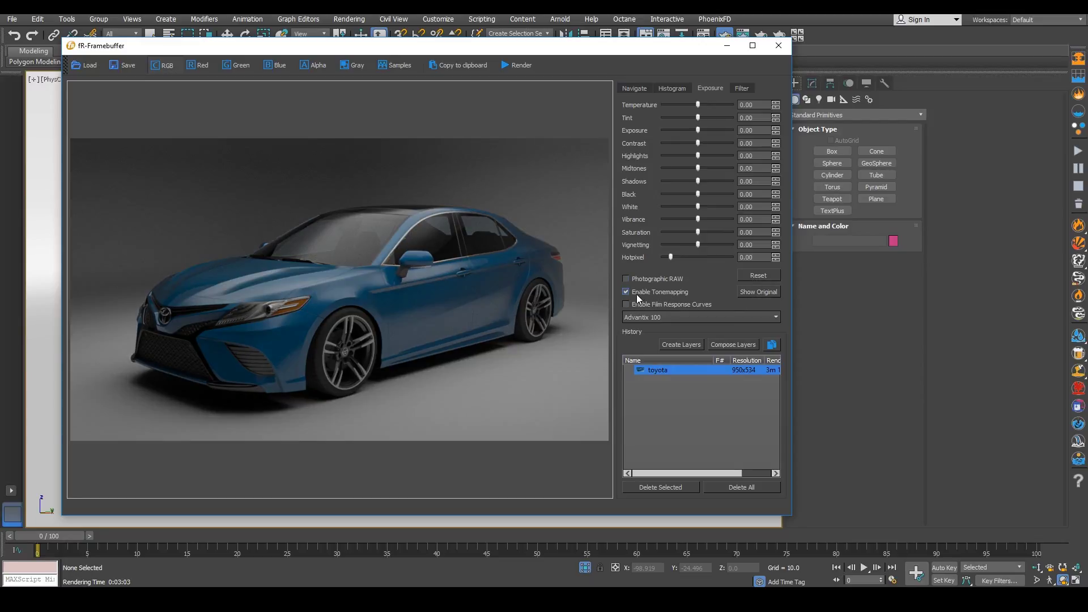
pyautogui.click(637, 294)
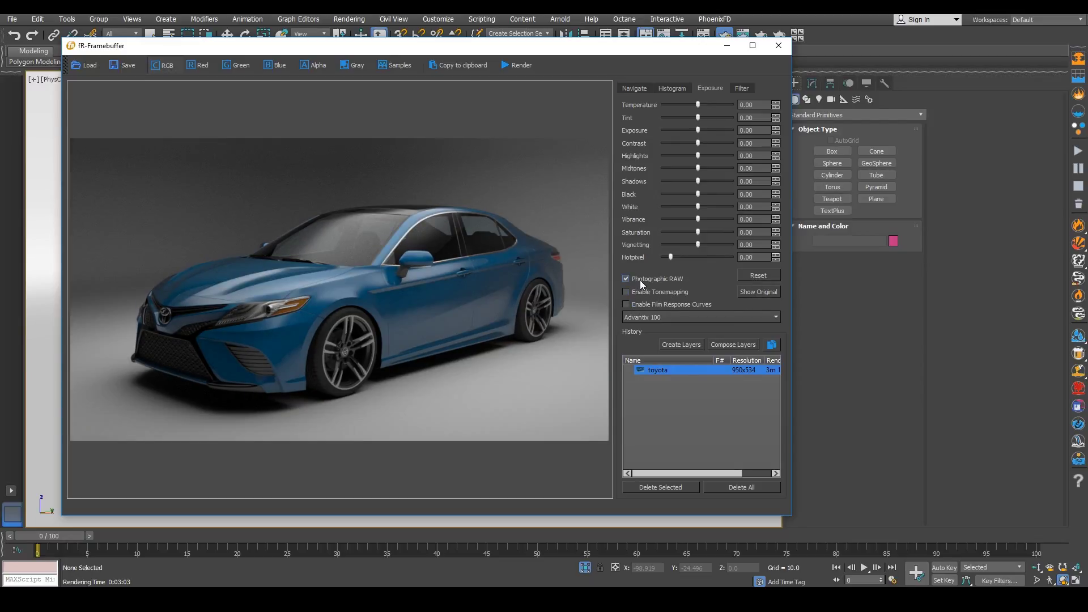
# Step: Enable film response curves and pick Advantix 200, then Advantix 400
pyautogui.click(637, 301)
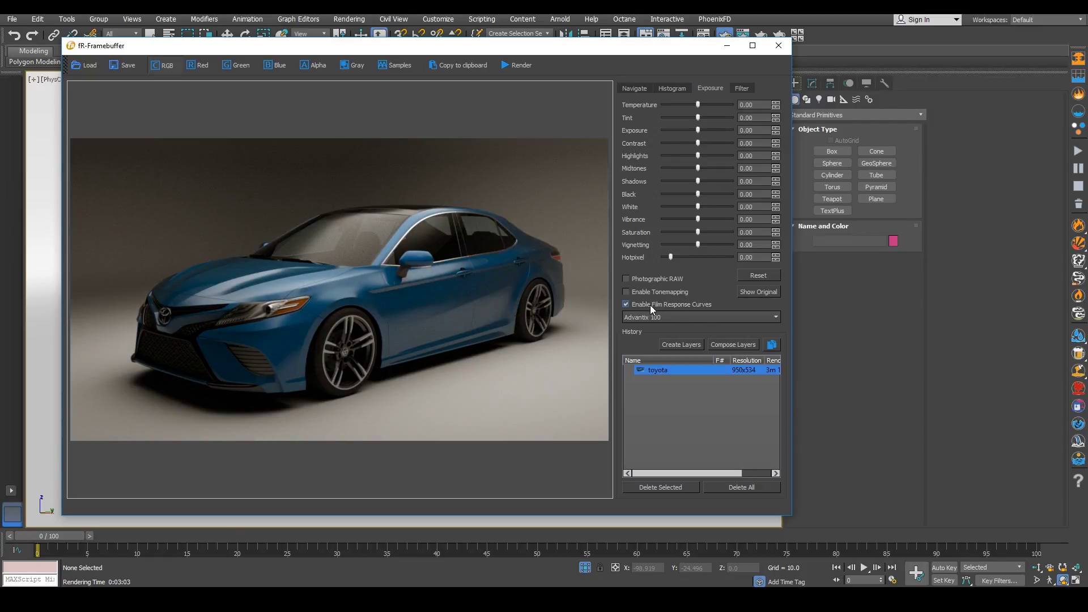
pyautogui.click(664, 317)
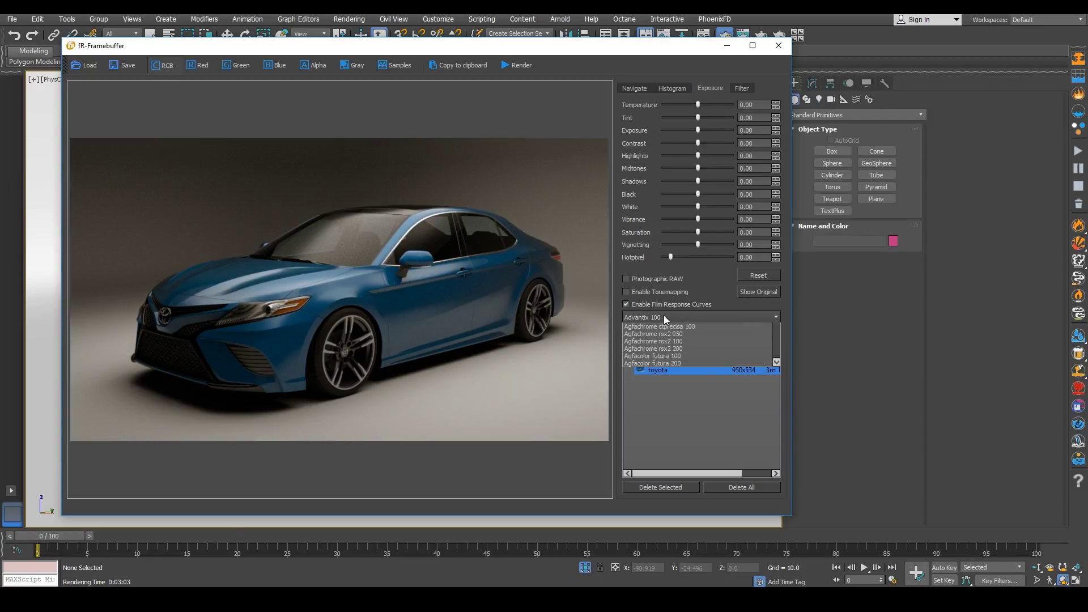
pyautogui.click(659, 330)
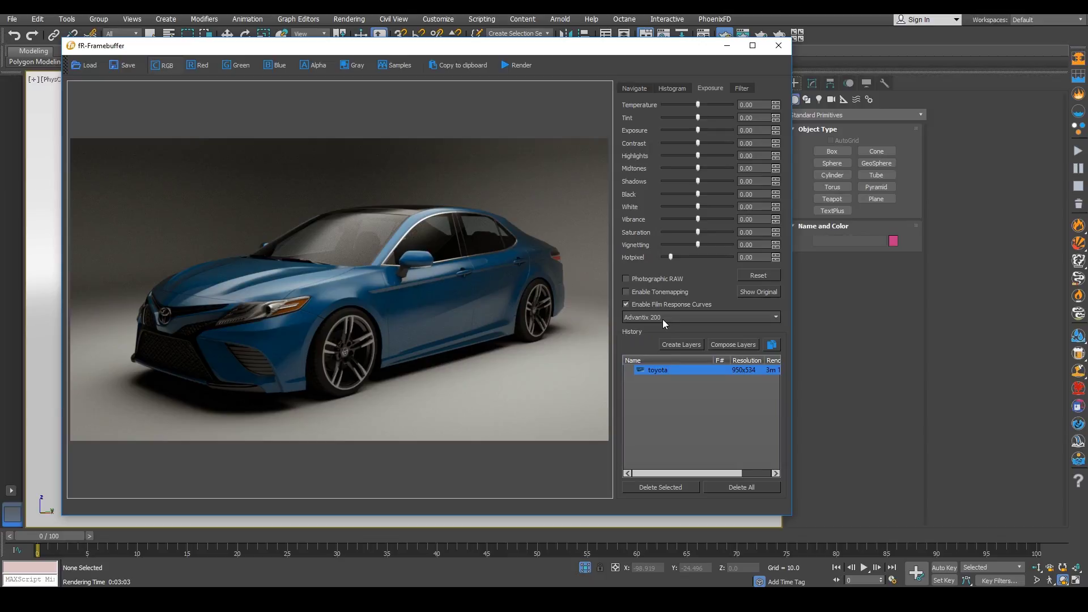
pyautogui.click(663, 320)
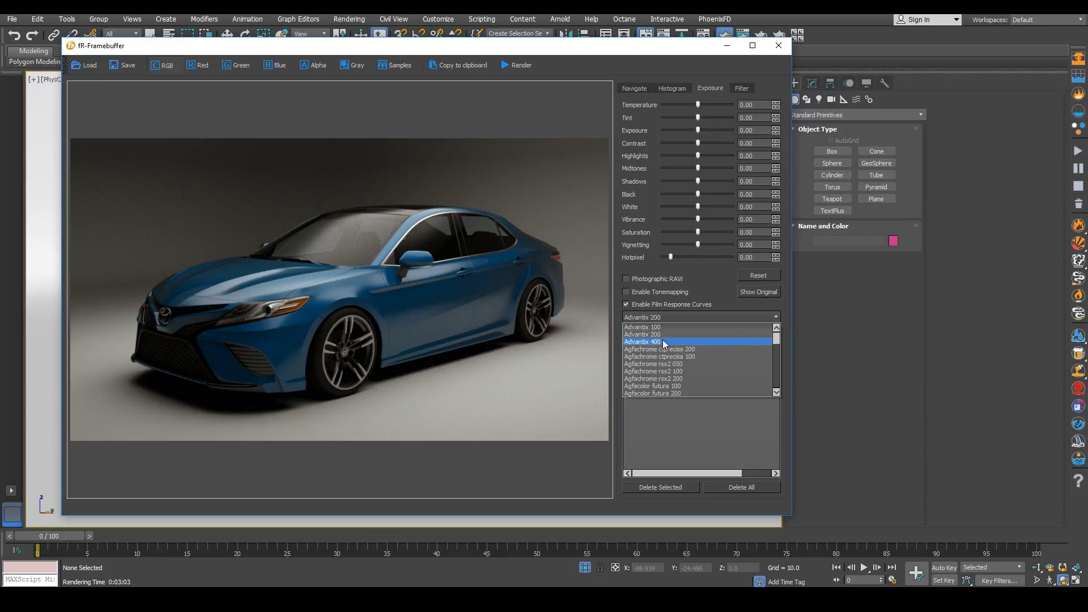
pyautogui.click(663, 341)
# Step: Try Agfacolor optimaII 200, enable tonemapping, and apply the Agfacolor vista 800 curve
pyautogui.press('Down')
pyautogui.press('Down')
pyautogui.press('Down')
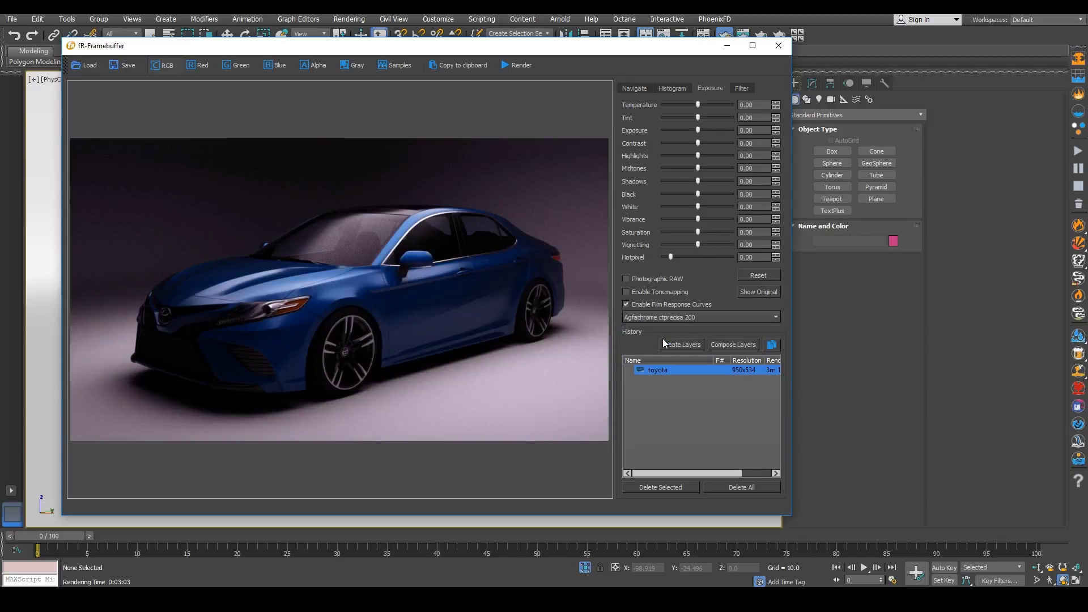
pyautogui.press('Down')
pyautogui.press('Down')
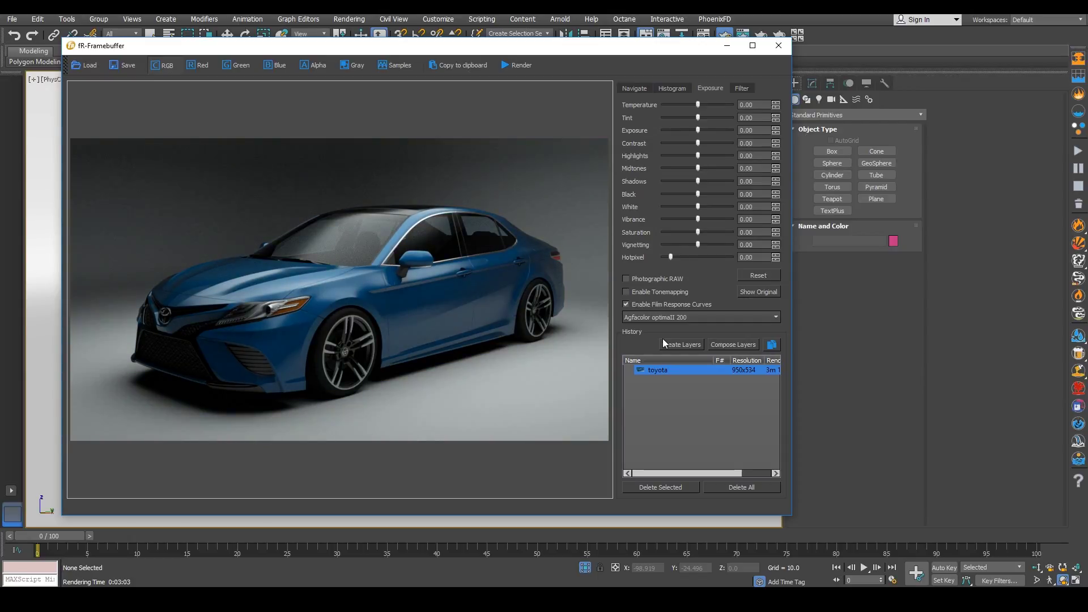
pyautogui.press('Down')
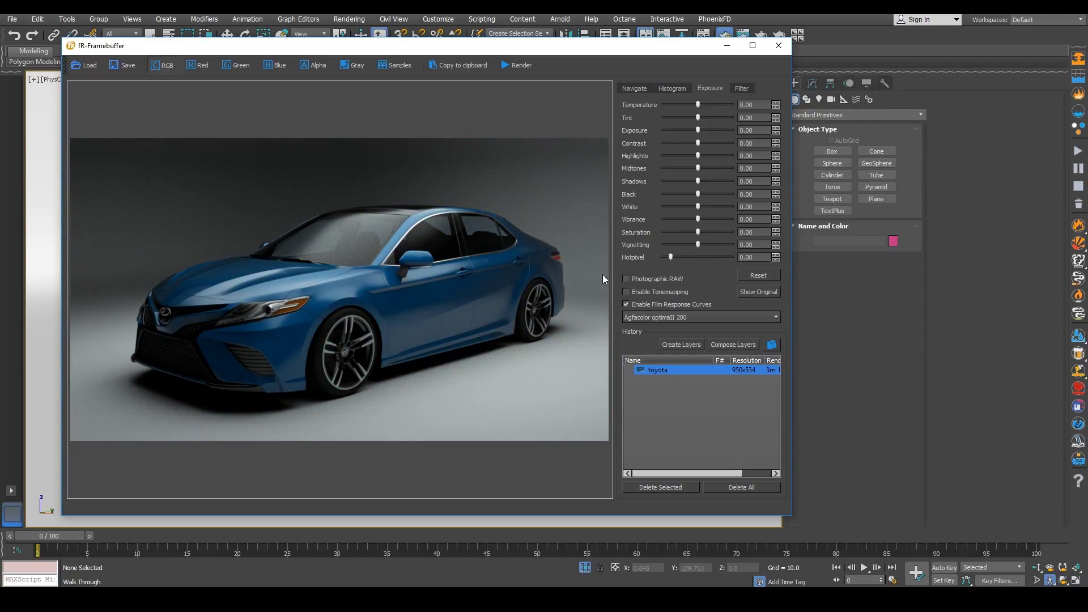
pyautogui.click(626, 292)
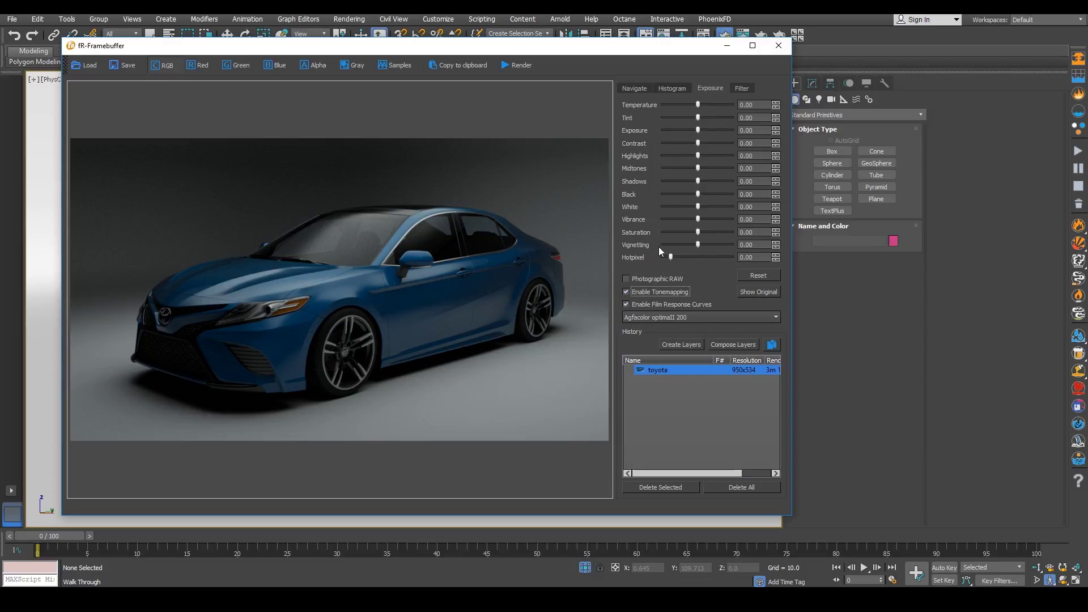
pyautogui.click(653, 317)
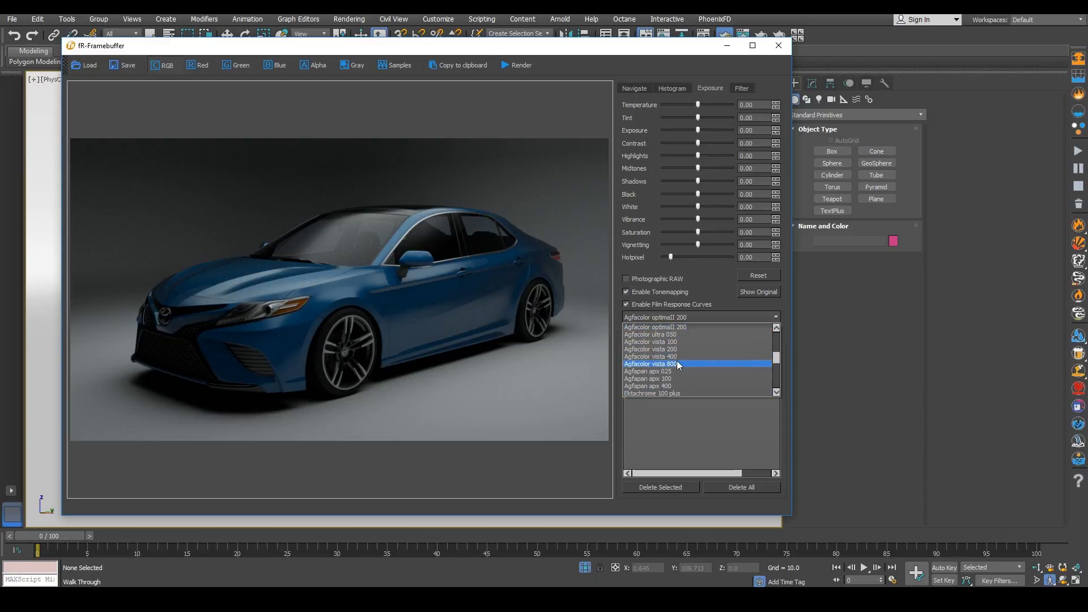
pyautogui.click(676, 364)
# Step: Cycle through Ektachrome, Kodachrome, Gold 200 and F400 curves, settle on F125, and cool the temperature
pyautogui.press('Down')
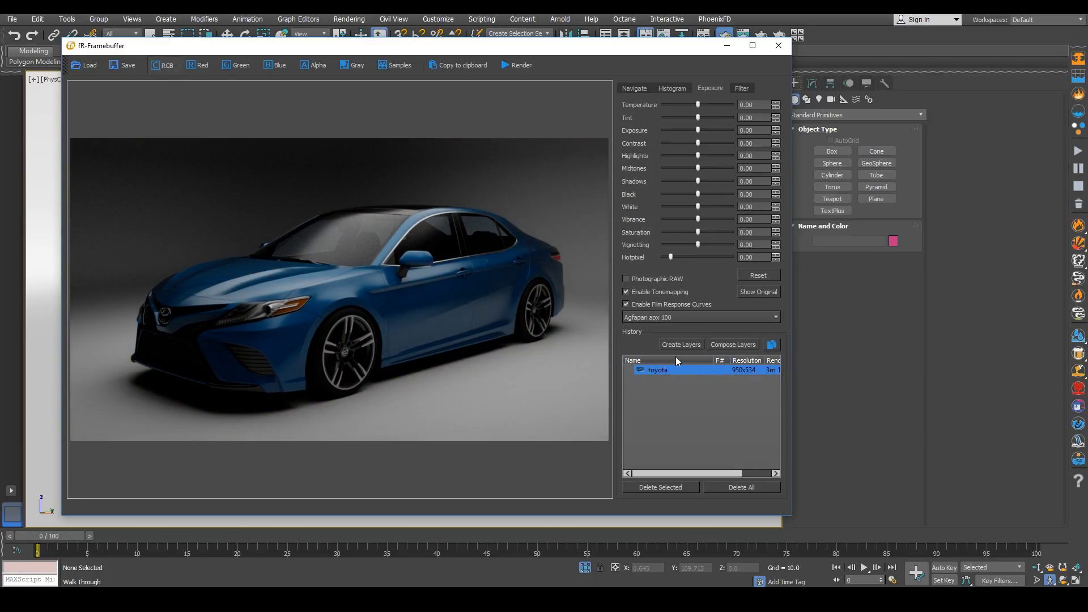
pyautogui.press('Down')
pyautogui.press('Down')
pyautogui.press('Down')
pyautogui.press('Down')
pyautogui.press('Down')
pyautogui.press('Down')
pyautogui.press('Down')
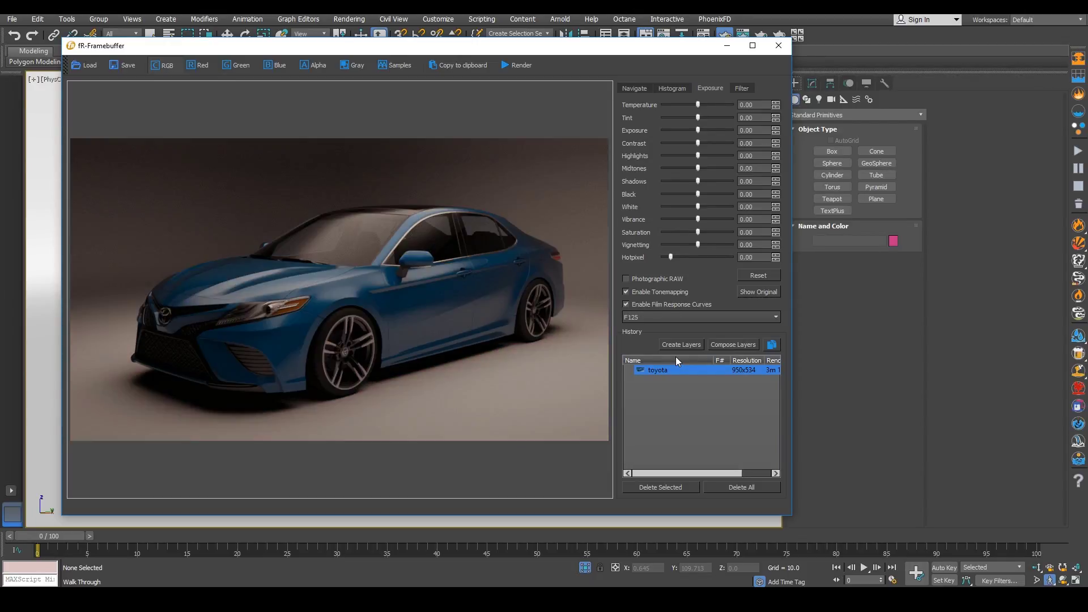
pyautogui.press('Down')
pyautogui.press('Down')
pyautogui.press('Down')
pyautogui.press('Down')
pyautogui.press('Down')
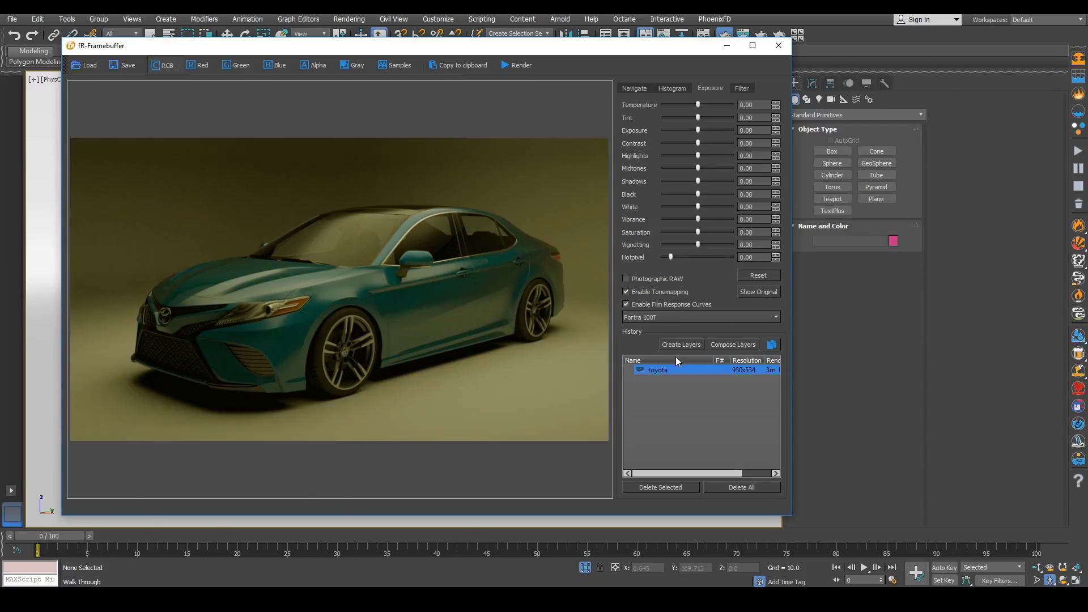
pyautogui.press('Down')
pyautogui.press('Down')
pyautogui.press('Down')
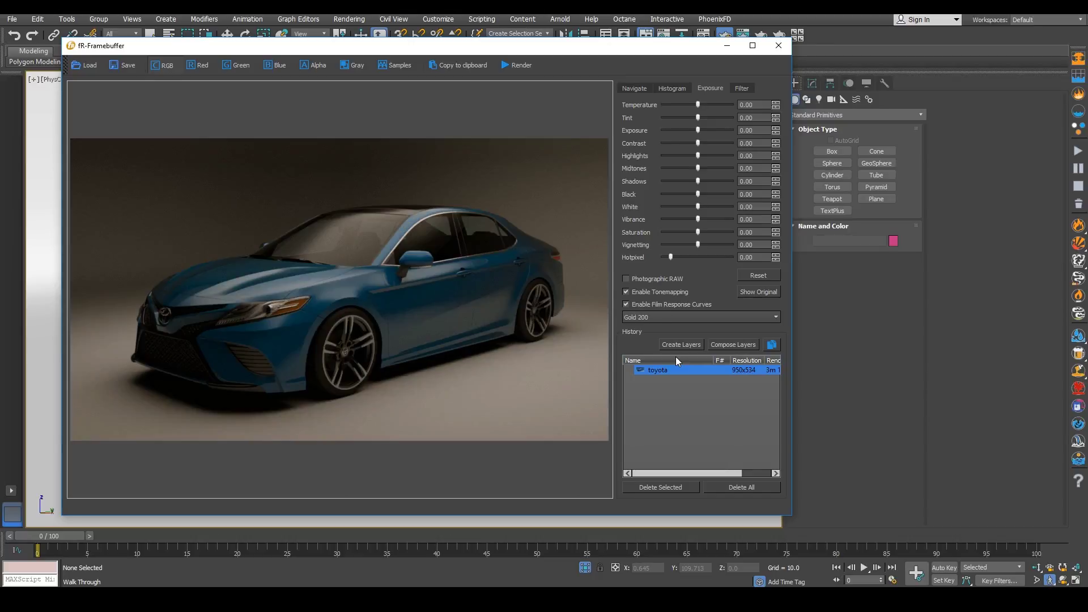
pyautogui.press('Down')
pyautogui.press('Down')
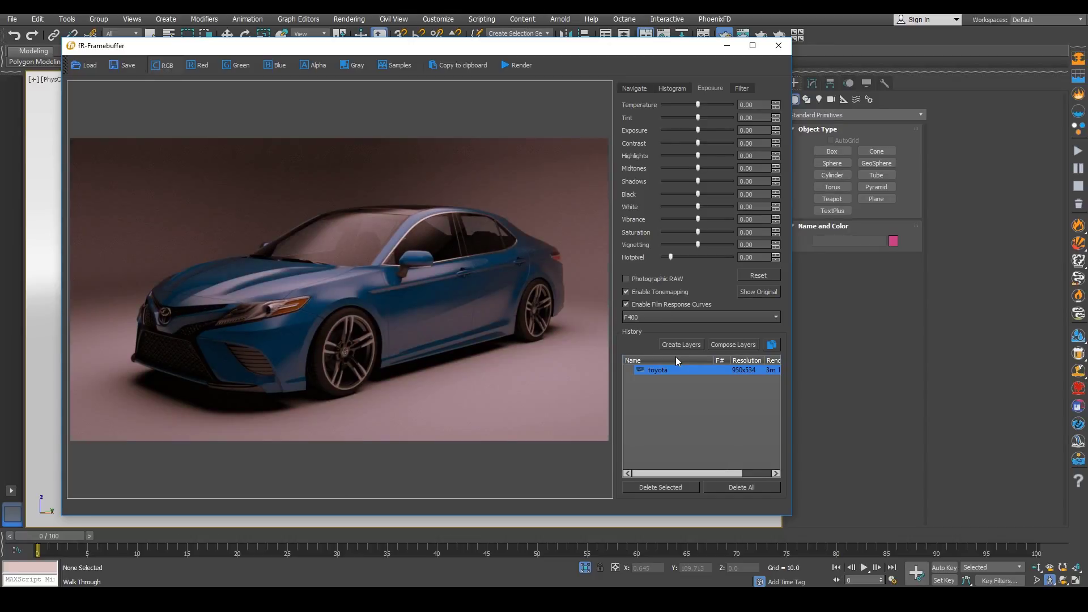
pyautogui.press('Down')
pyautogui.moveTo(698, 104); pyautogui.dragTo(705, 142)
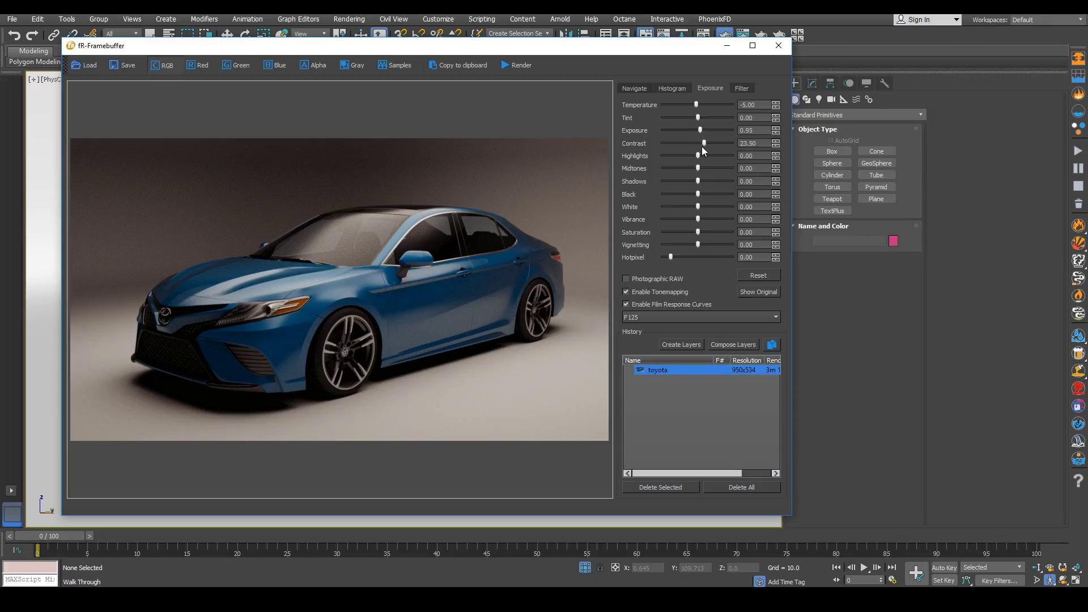
# Step: Set tint to -1.00, cool temperature to -13.50, vibrance 11.50, contrast 30, and adjust midtones
pyautogui.moveTo(696, 118); pyautogui.dragTo(699, 118)
pyautogui.moveTo(697, 103); pyautogui.dragTo(693, 103)
pyautogui.moveTo(698, 219); pyautogui.dragTo(700, 219)
pyautogui.moveTo(698, 168); pyautogui.dragTo(698, 169)
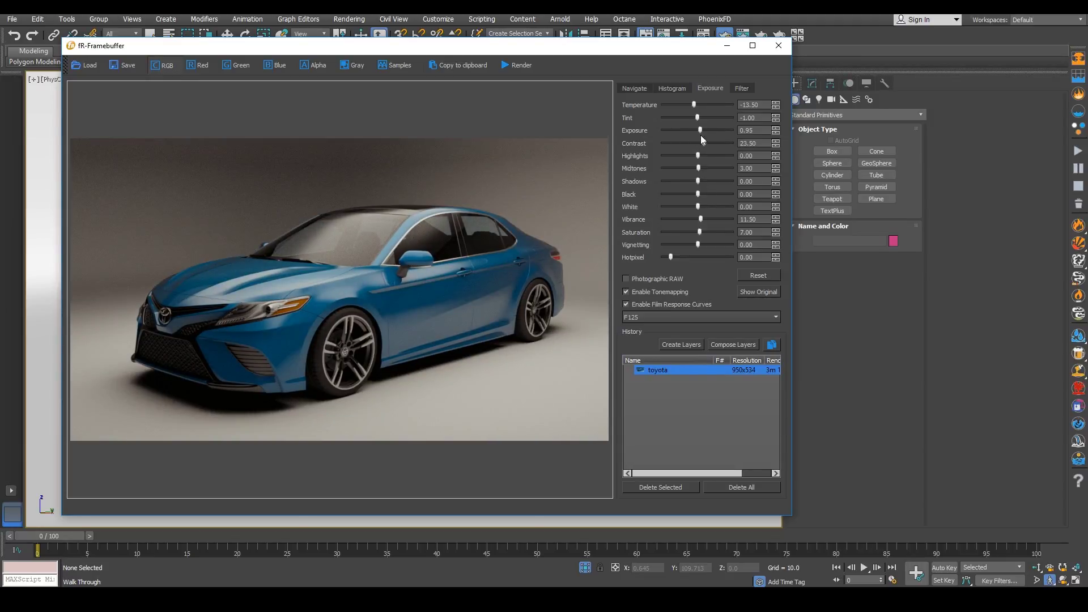
pyautogui.moveTo(701, 144); pyautogui.dragTo(705, 144)
pyautogui.moveTo(698, 169); pyautogui.dragTo(698, 172)
# Step: Compare against the original render, then add a light vignette of 7
pyautogui.click(754, 291)
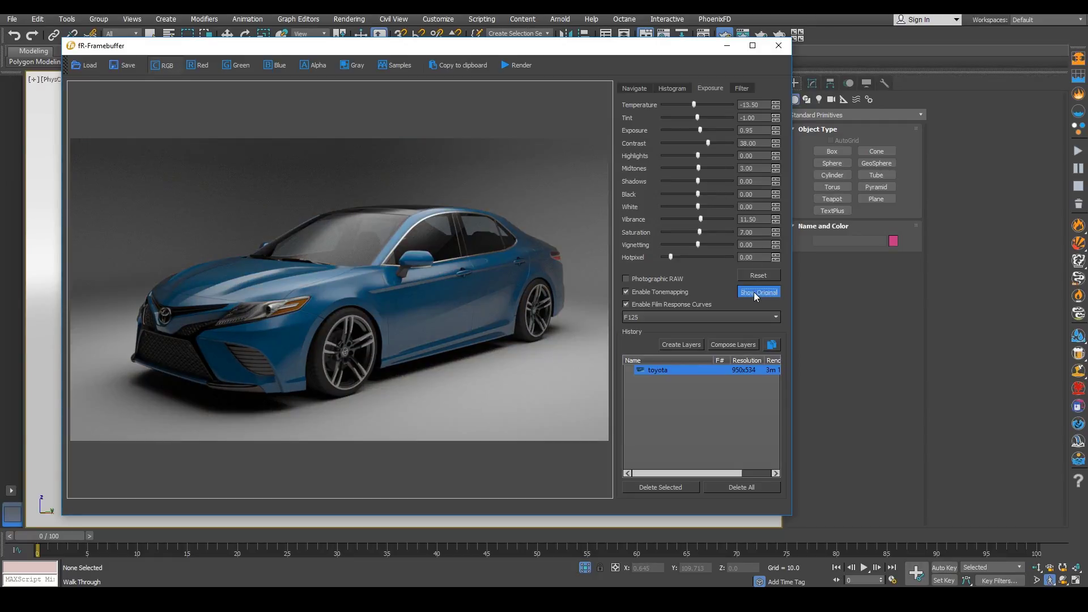
pyautogui.click(754, 291)
pyautogui.click(753, 291)
pyautogui.click(753, 292)
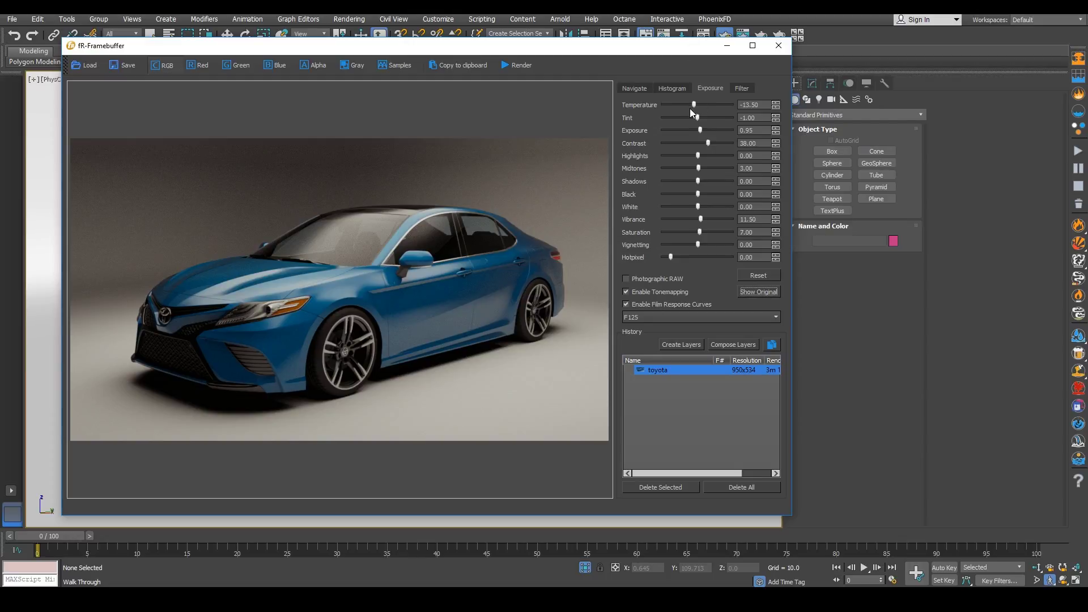
pyautogui.moveTo(699, 246); pyautogui.dragTo(700, 245)
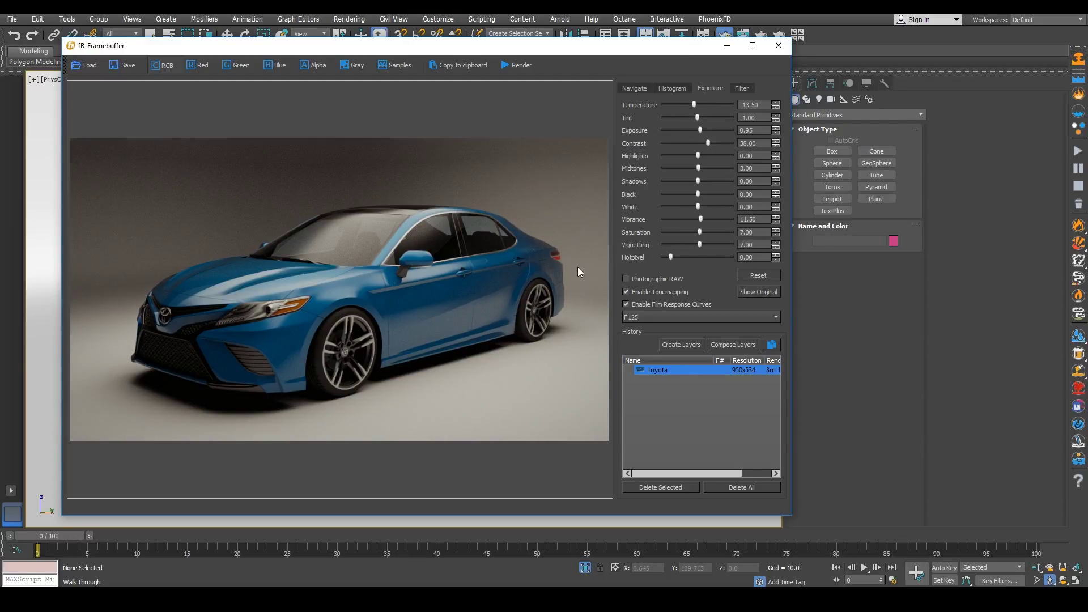
pyautogui.click(740, 89)
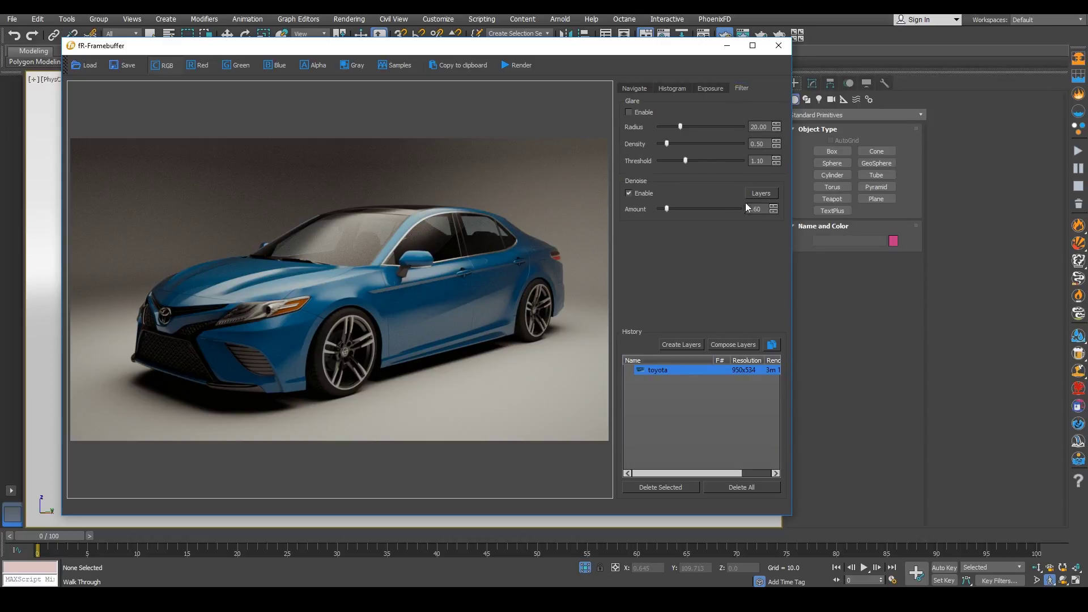
# Step: Set the denoise amount to 0.80
pyautogui.press('BackSpace')
pyautogui.press('BackSpace')
pyautogui.write('8')
pyautogui.press('Return')
# Step: Set the glare radius to 37 and density to 6.00
pyautogui.moveTo(681, 127); pyautogui.dragTo(688, 128)
pyautogui.click(672, 149)
pyautogui.click(634, 89)
pyautogui.click(672, 88)
pyautogui.click(705, 88)
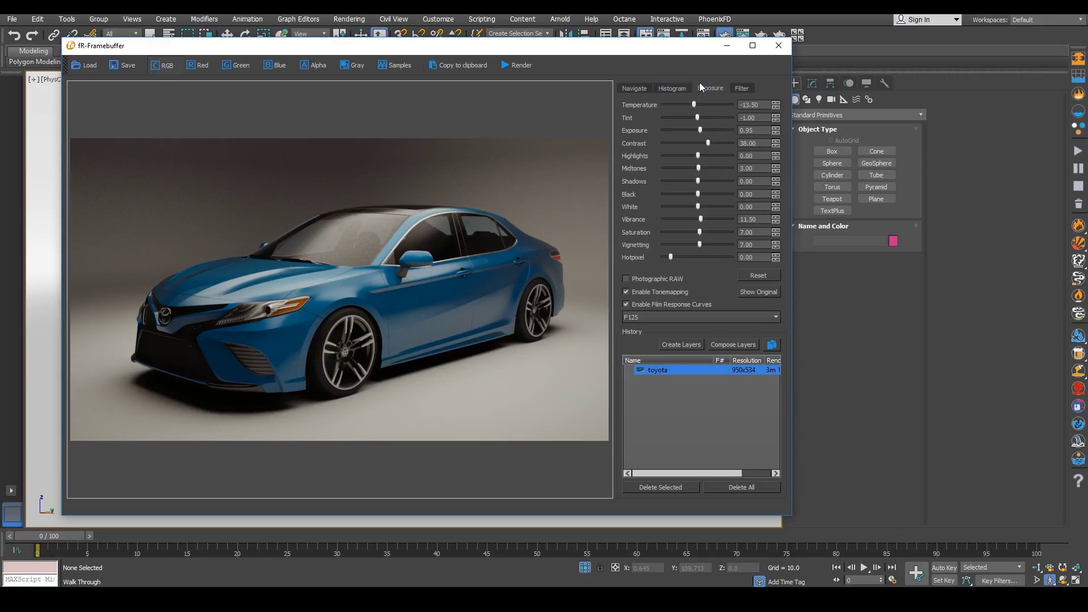
pyautogui.click(741, 89)
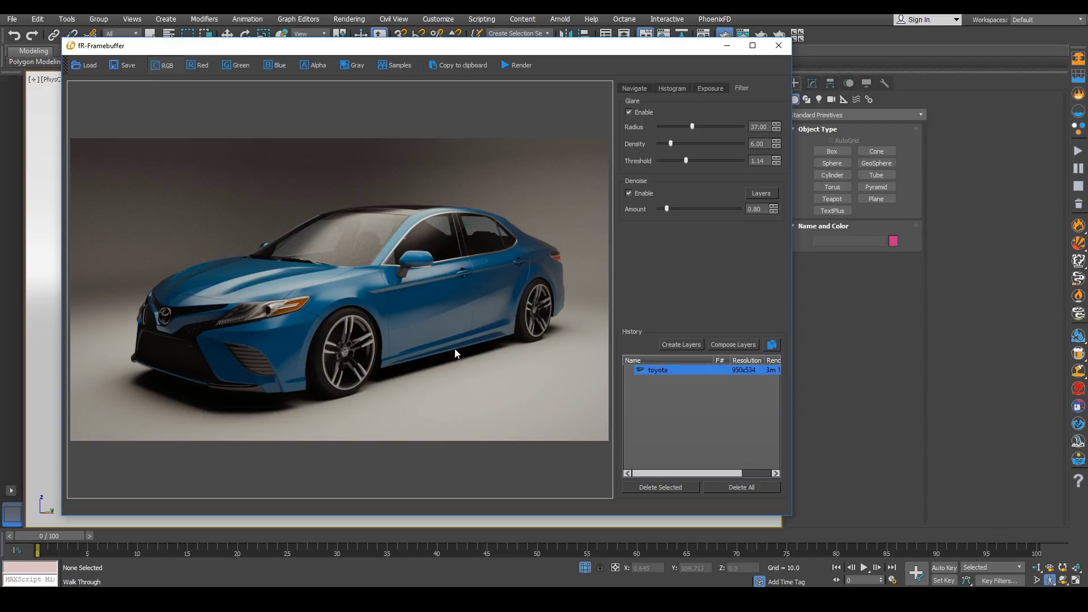
# Step: Try raising the Black slider to deepen shadows, ease it back, and reposition the framebuffer window
pyautogui.scroll(1, 404, 294)
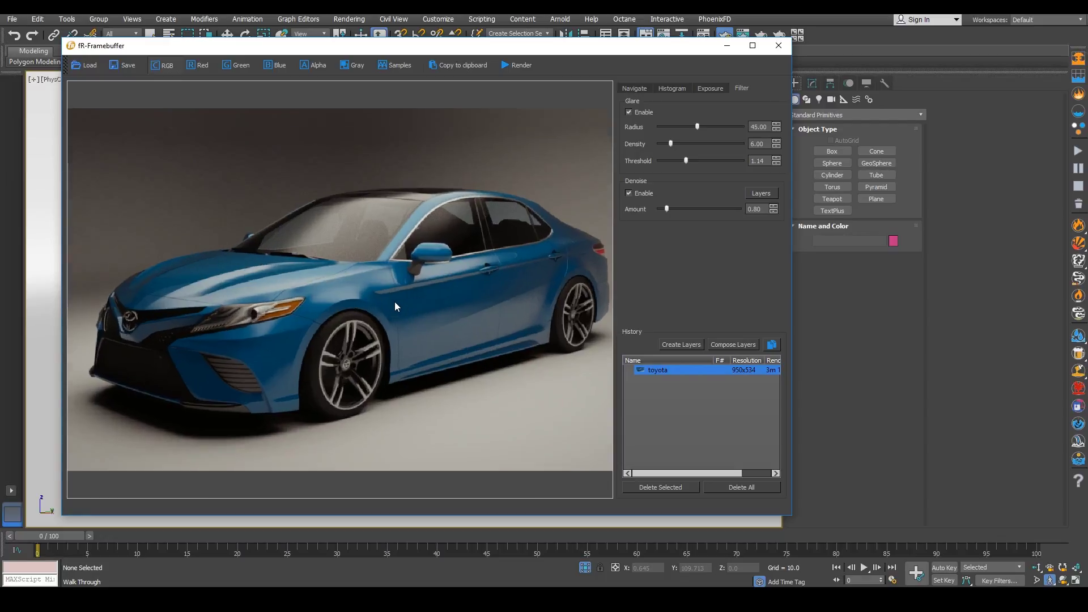
pyautogui.scroll(-1, 374, 312)
pyautogui.scroll(2, 368, 372)
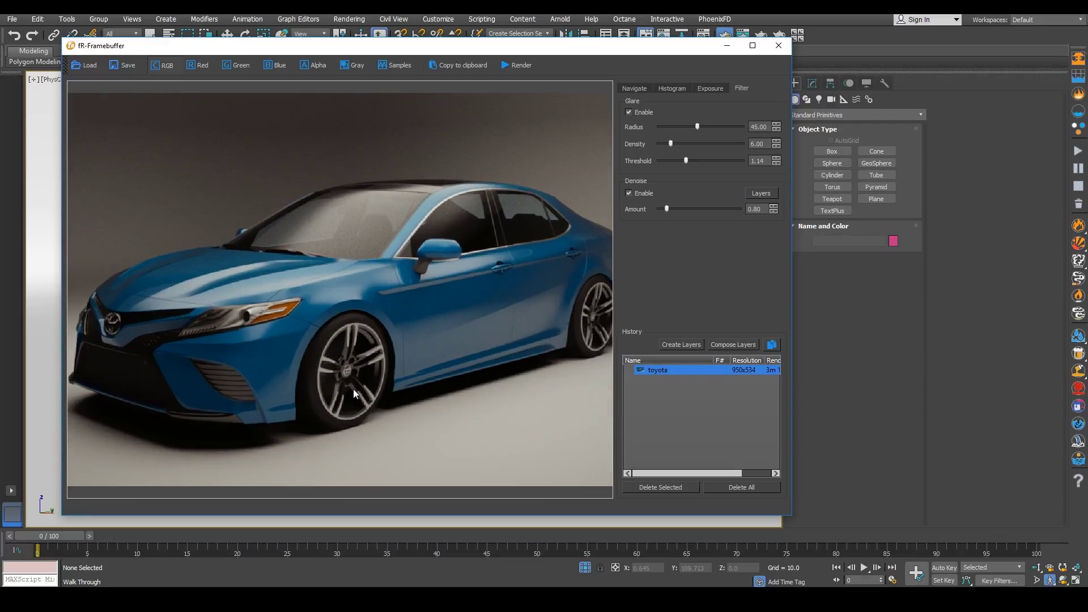
pyautogui.scroll(-2, 379, 322)
pyautogui.click(682, 91)
pyautogui.click(711, 89)
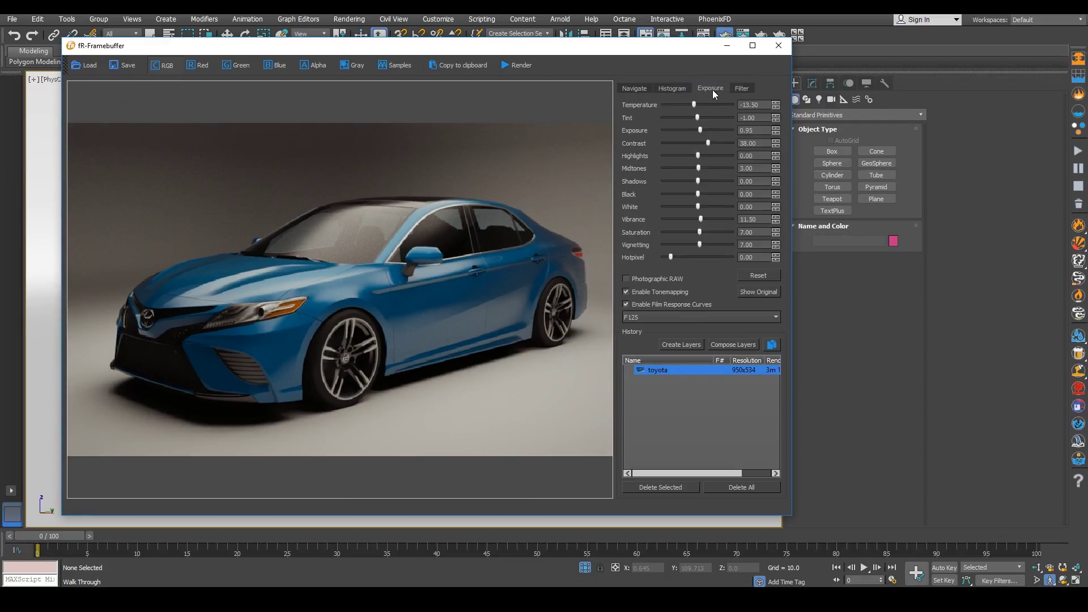
pyautogui.scroll(-1, 336, 352)
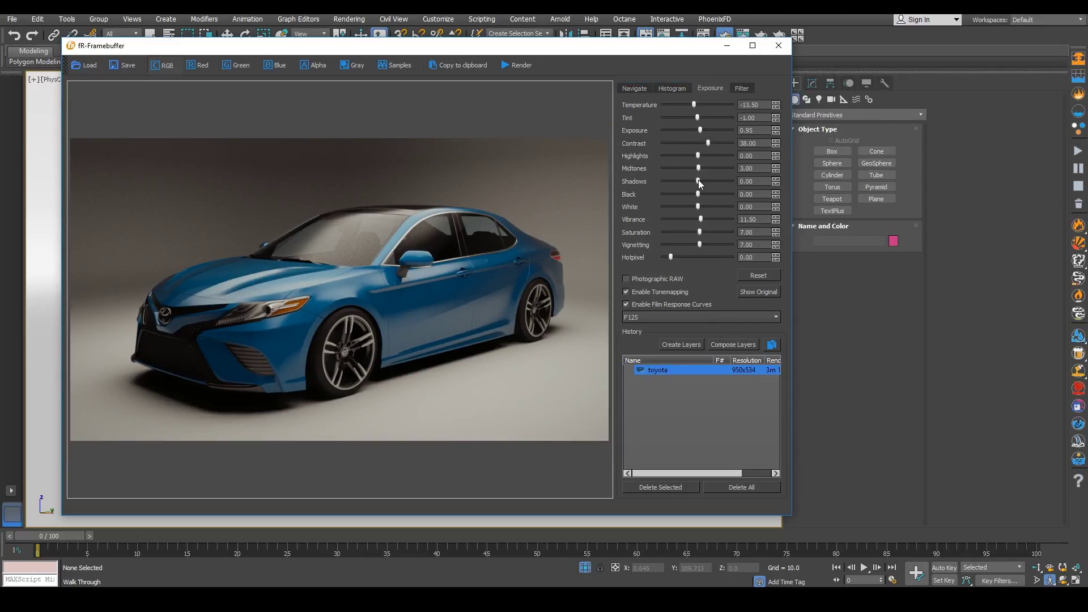
pyautogui.moveTo(698, 195); pyautogui.dragTo(700, 195)
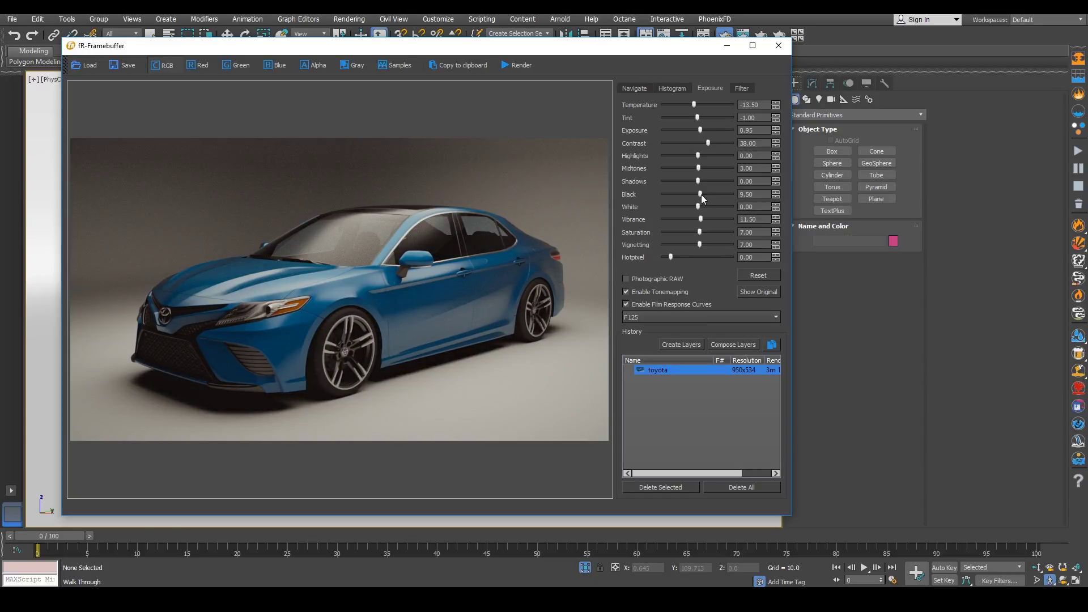
pyautogui.moveTo(701, 195); pyautogui.dragTo(699, 195)
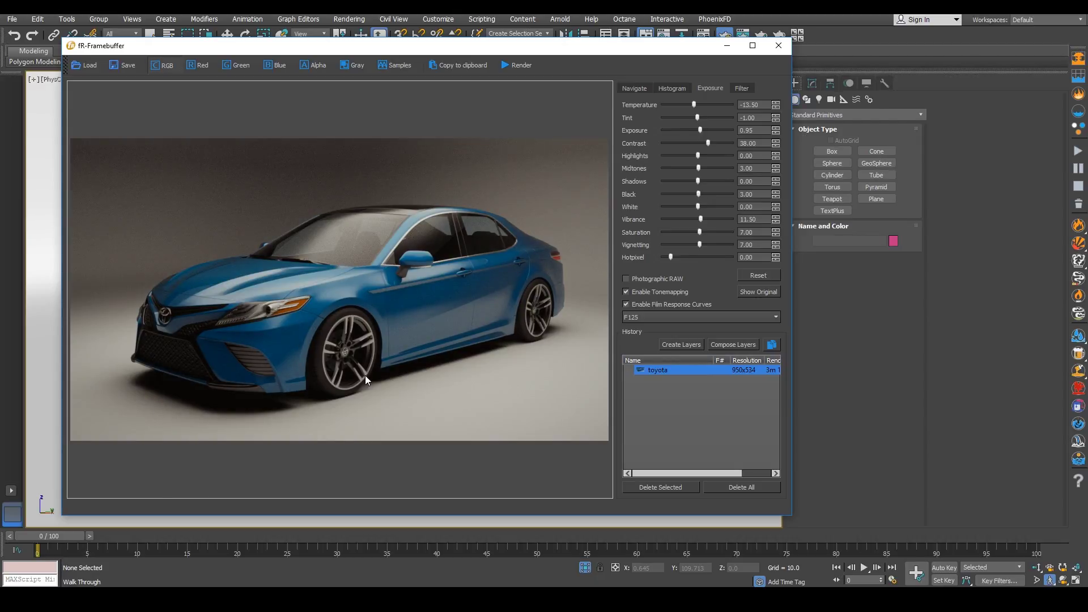
pyautogui.moveTo(516, 48); pyautogui.dragTo(564, 34)
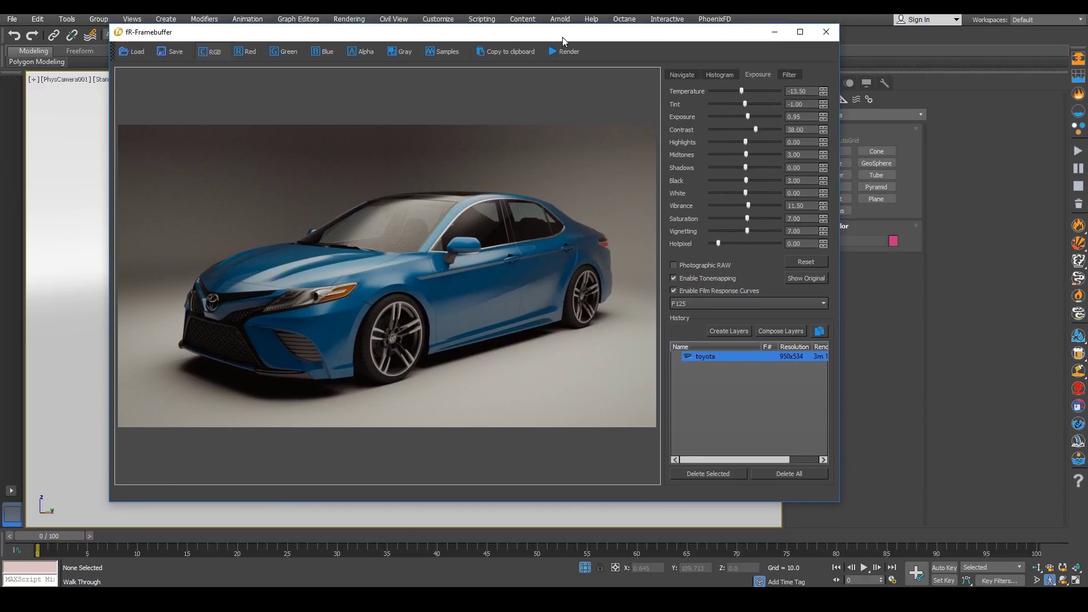
# Step: Toggle Show Original to compare graded and ungraded renders, then show the histogram and navigator
pyautogui.click(801, 280)
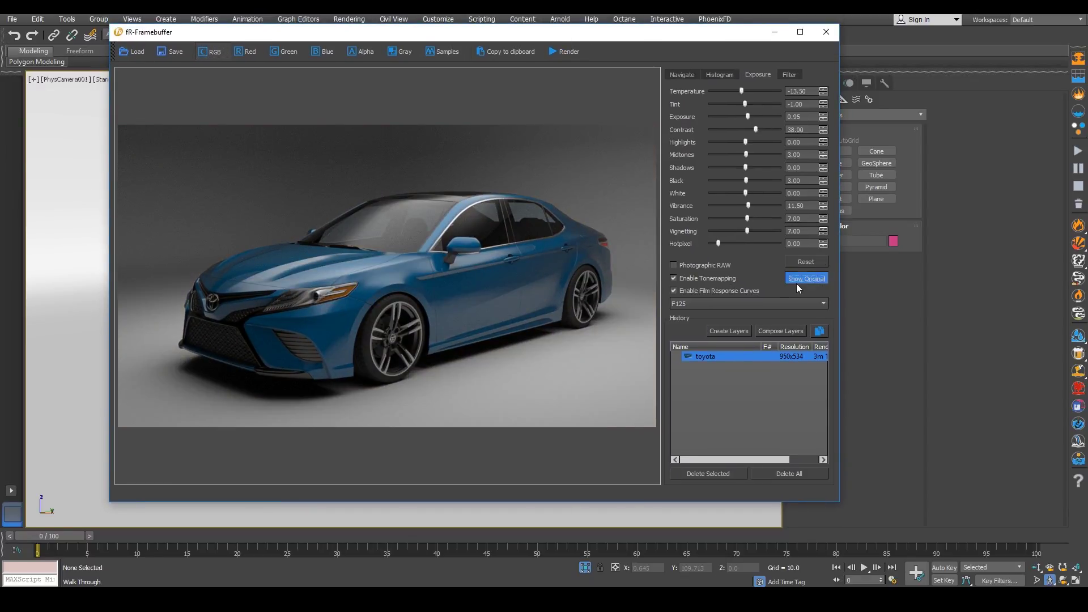
pyautogui.click(796, 280)
pyautogui.click(796, 279)
pyautogui.click(796, 280)
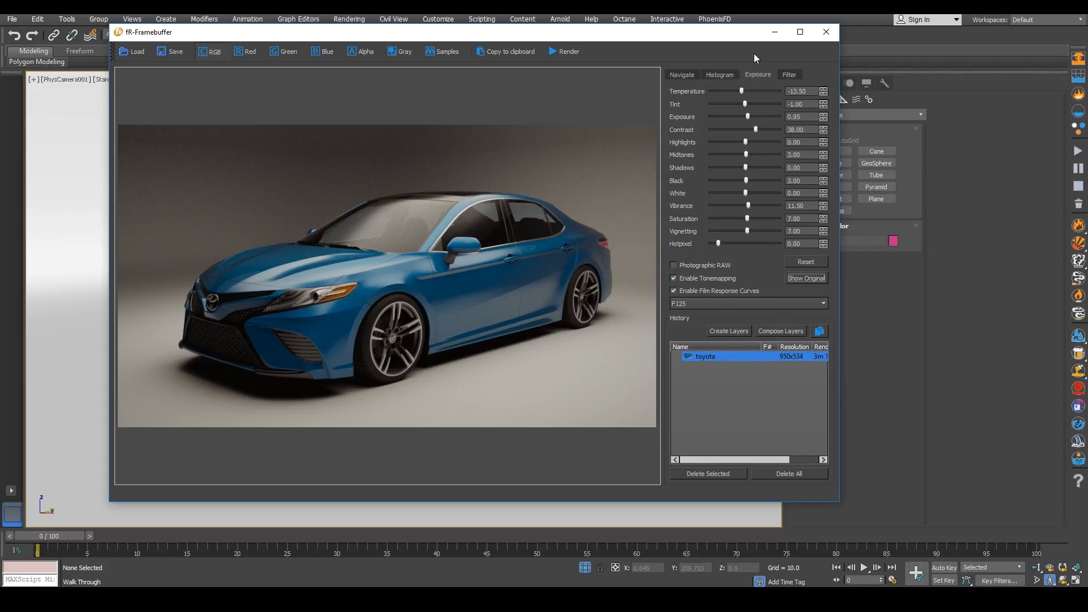
pyautogui.click(719, 75)
pyautogui.click(680, 75)
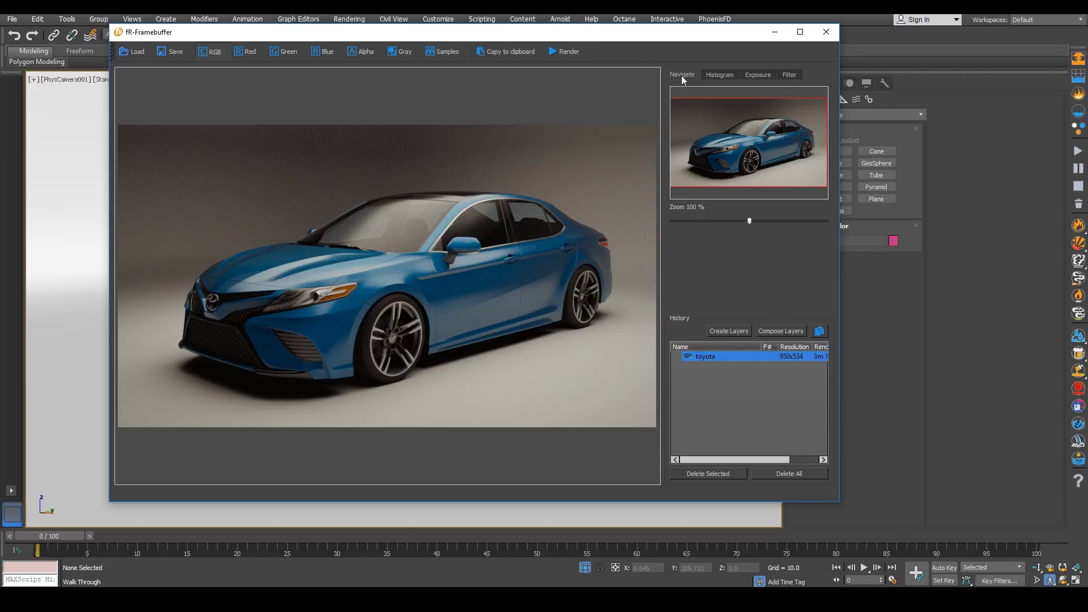